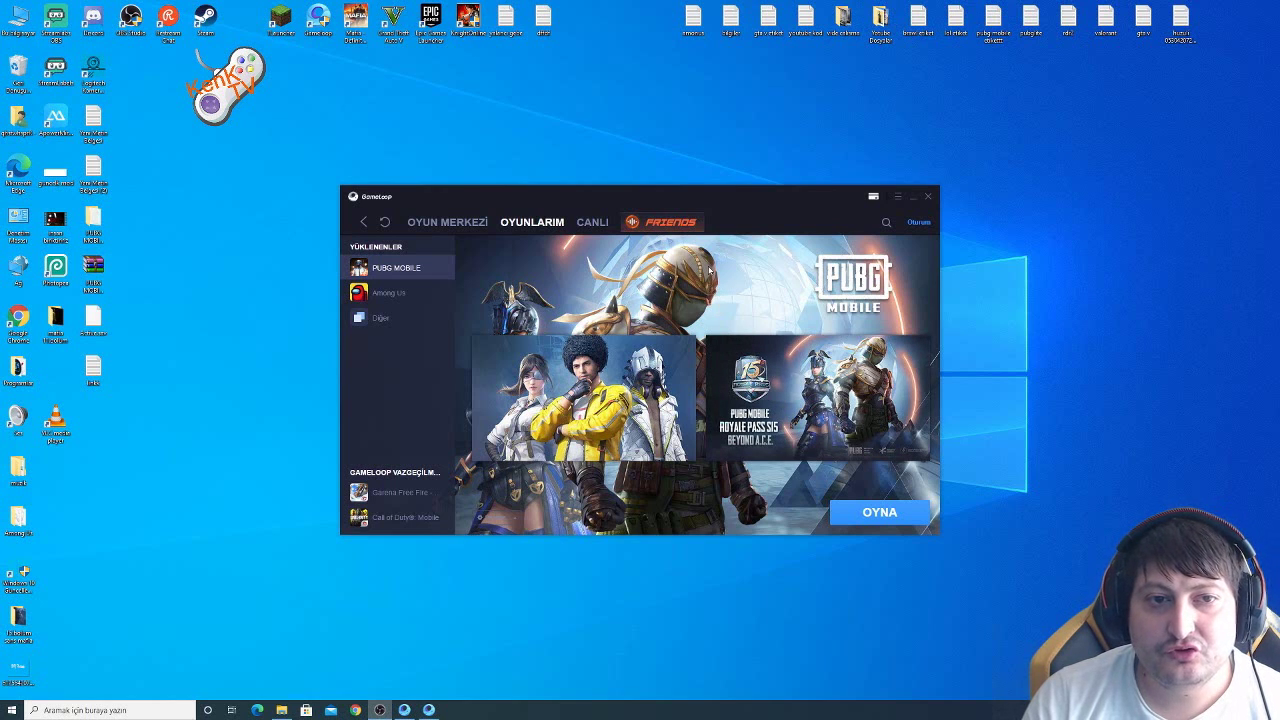
pyautogui.click(589, 195)
pyautogui.moveTo(589, 195); pyautogui.dragTo(625, 211)
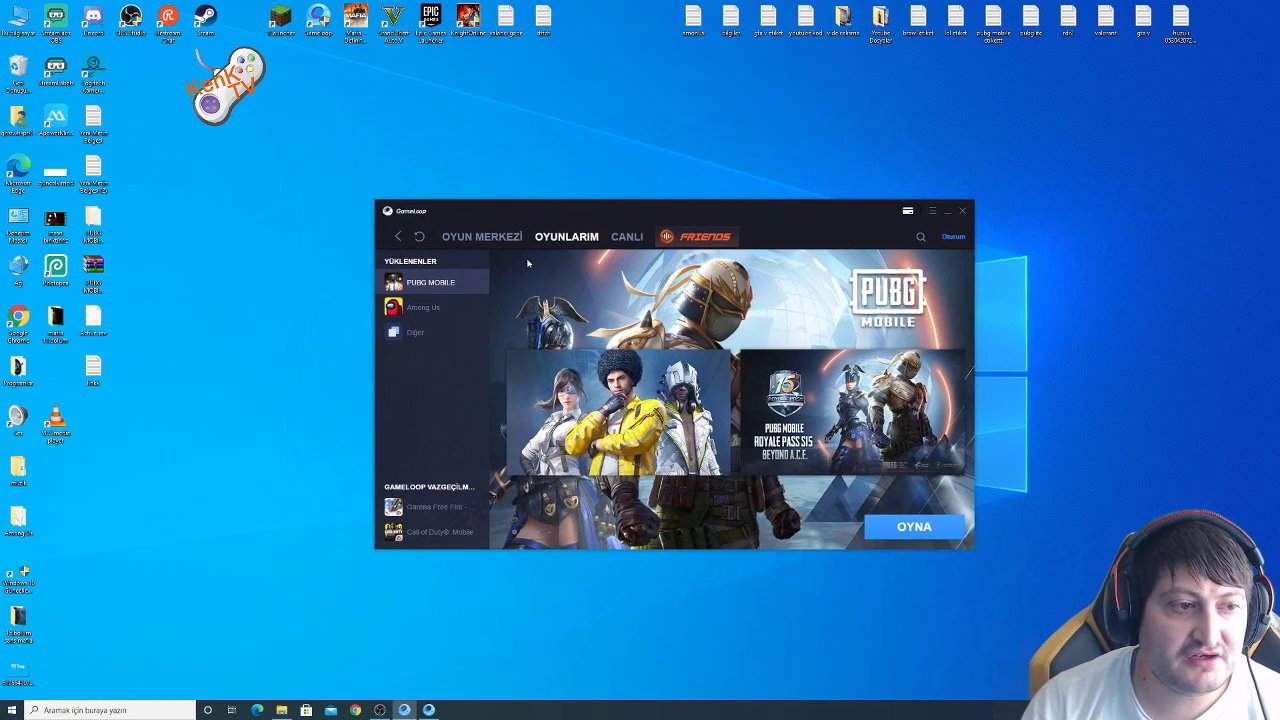
pyautogui.moveTo(747, 212); pyautogui.dragTo(680, 200)
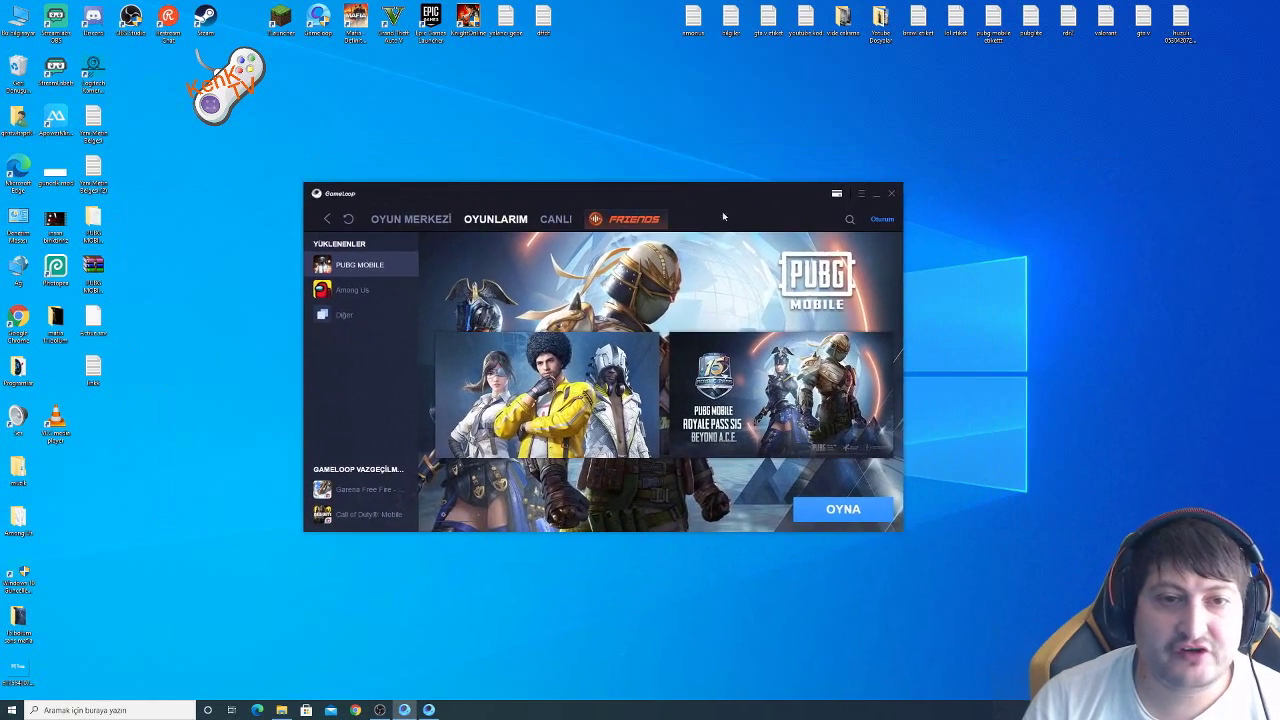
# Switch to the running PUBG Mobile emulator window, dismiss the emulator detection notice and minimise the game
pyautogui.click(429, 710)
pyautogui.click(429, 710)
pyautogui.click(429, 710)
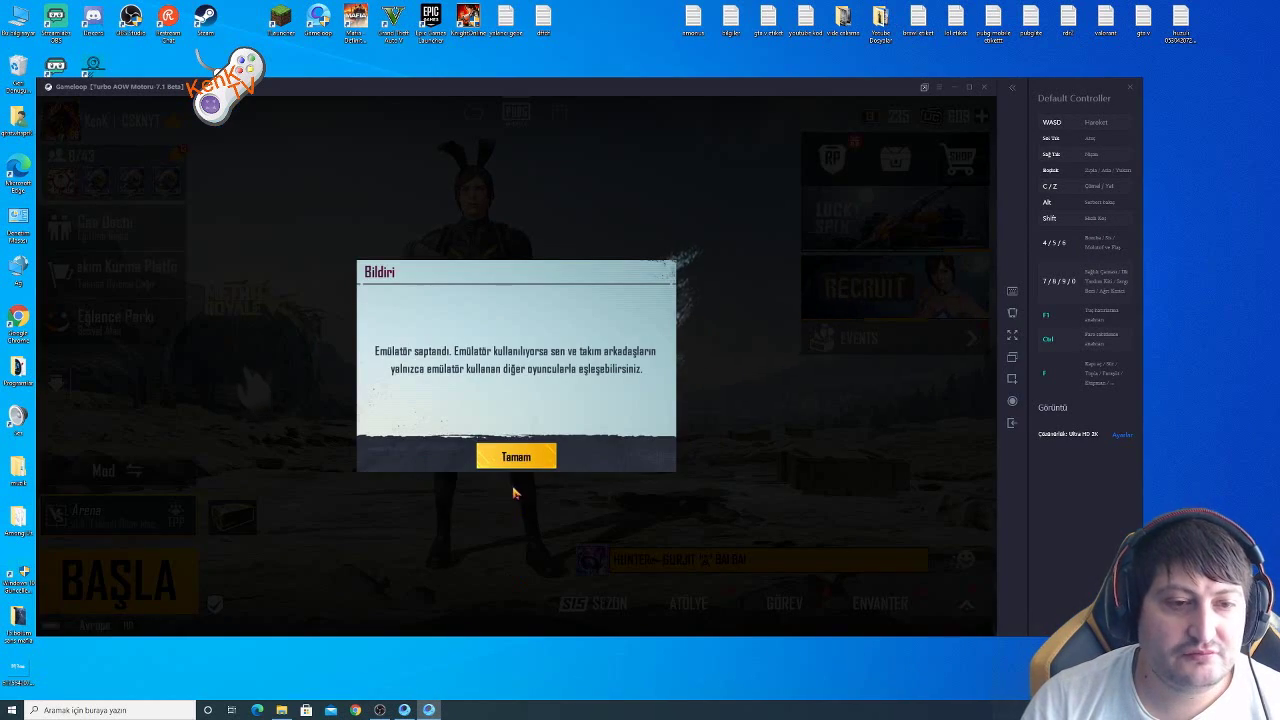
pyautogui.click(511, 455)
pyautogui.click(955, 88)
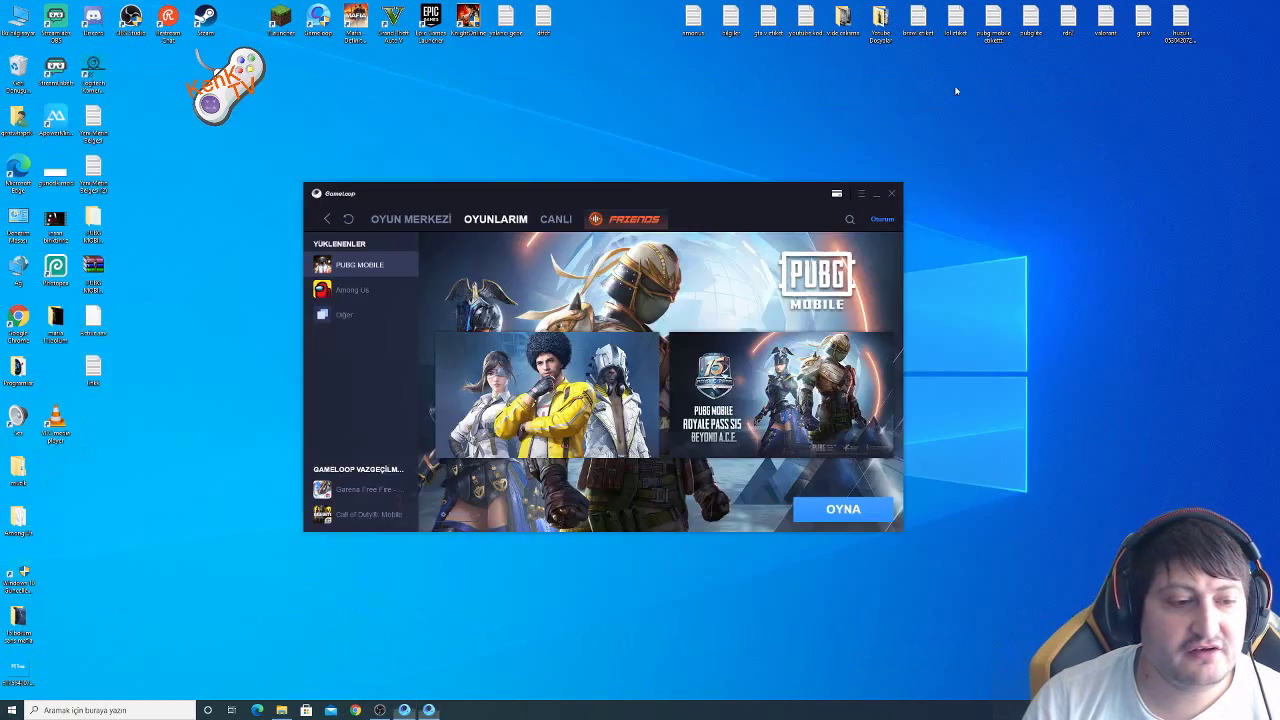
pyautogui.moveTo(519, 193); pyautogui.dragTo(569, 196)
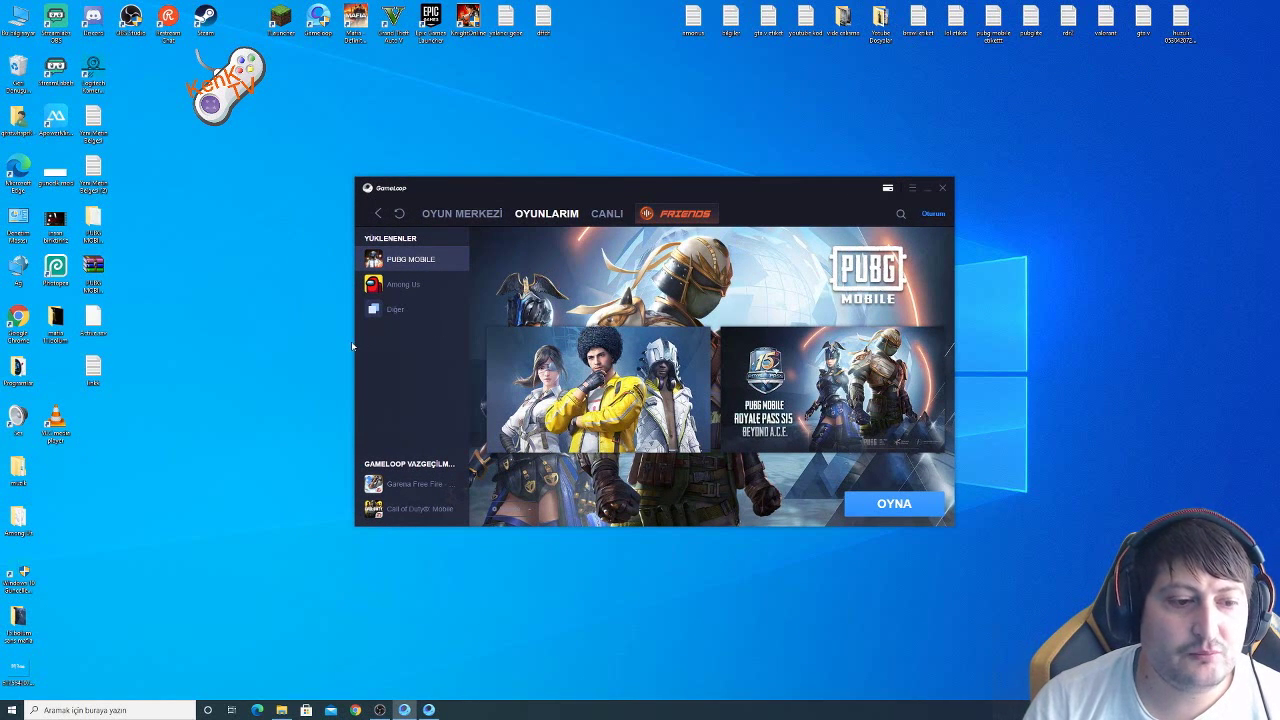
# Switch to Chrome and load the copied link.parts download link in the address bar
pyautogui.click(355, 710)
pyautogui.rightClick(153, 26)
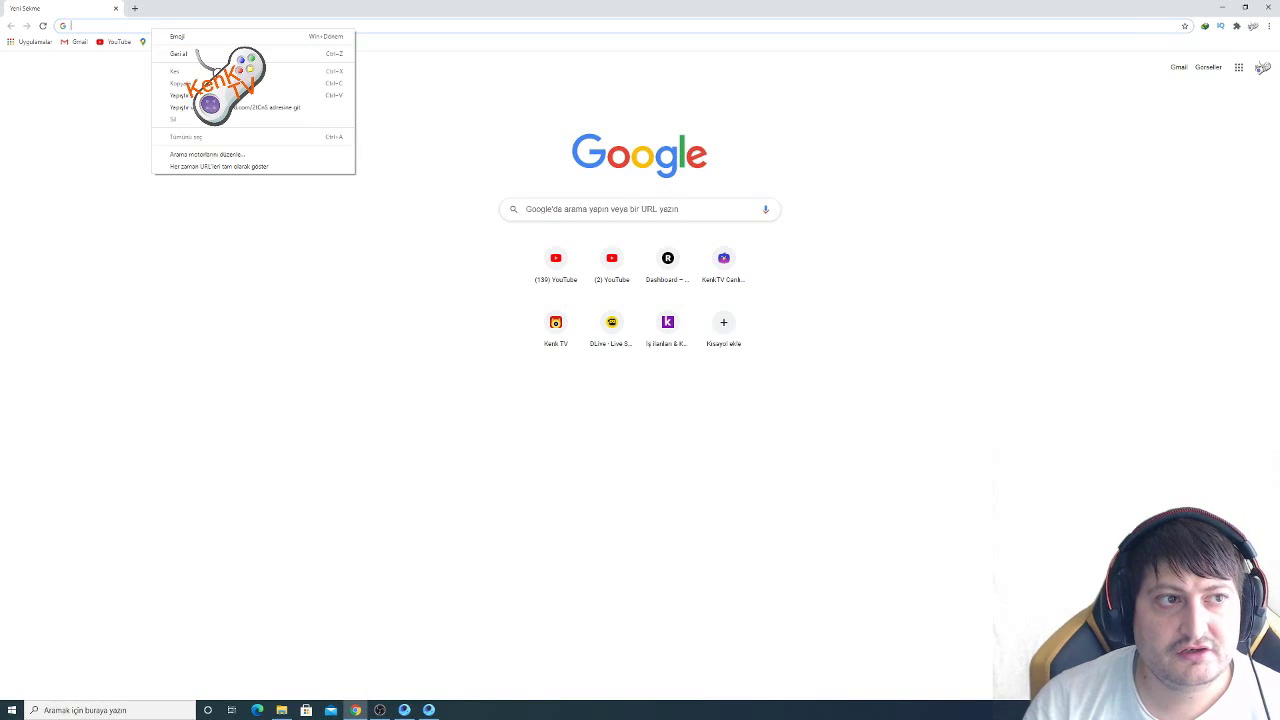
pyautogui.click(244, 95)
pyautogui.press('Return')
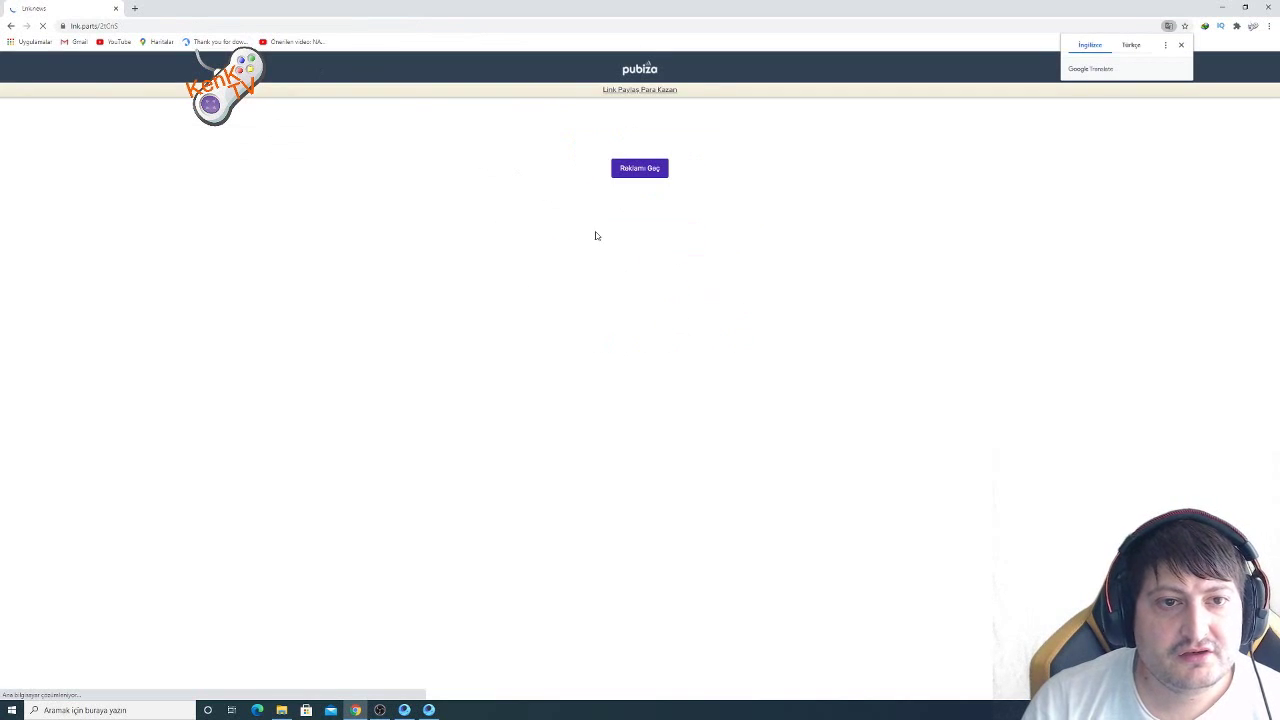
# Get past the link shortener's ad pages, closing the pop-up tabs, to reach the PUBG MOBILE 90FPS.rar download page
pyautogui.click(1181, 47)
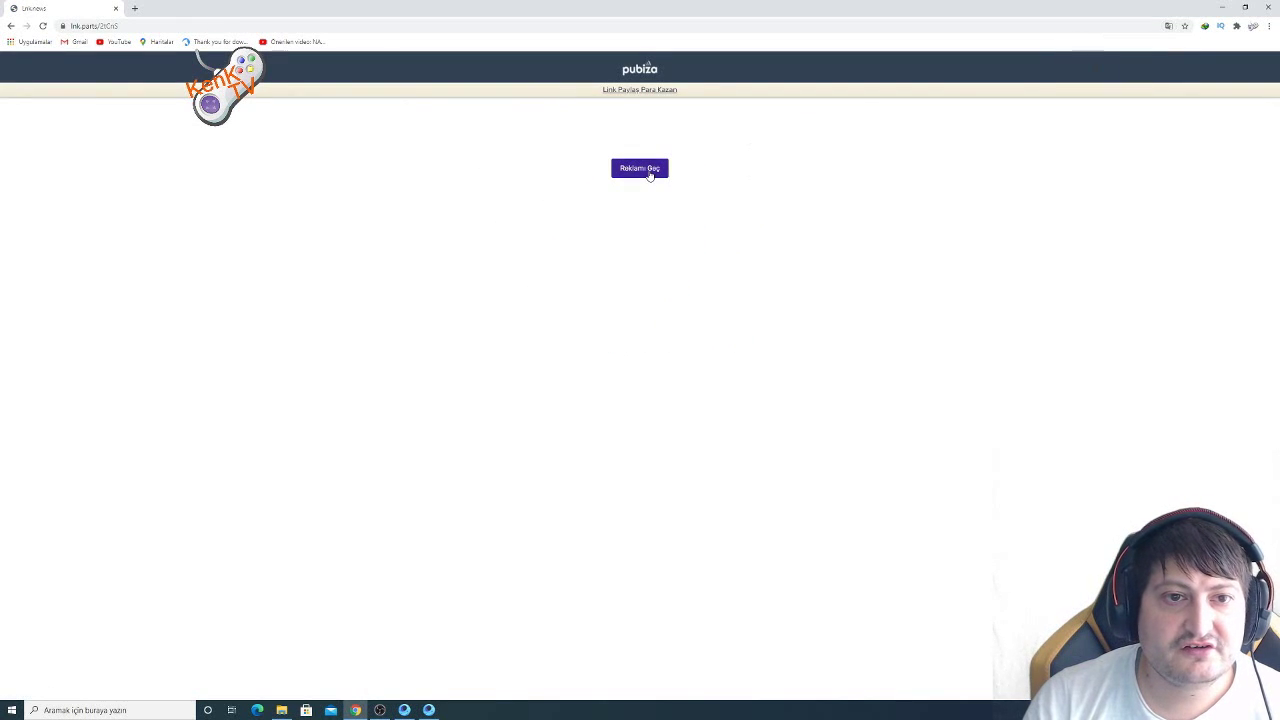
pyautogui.click(648, 170)
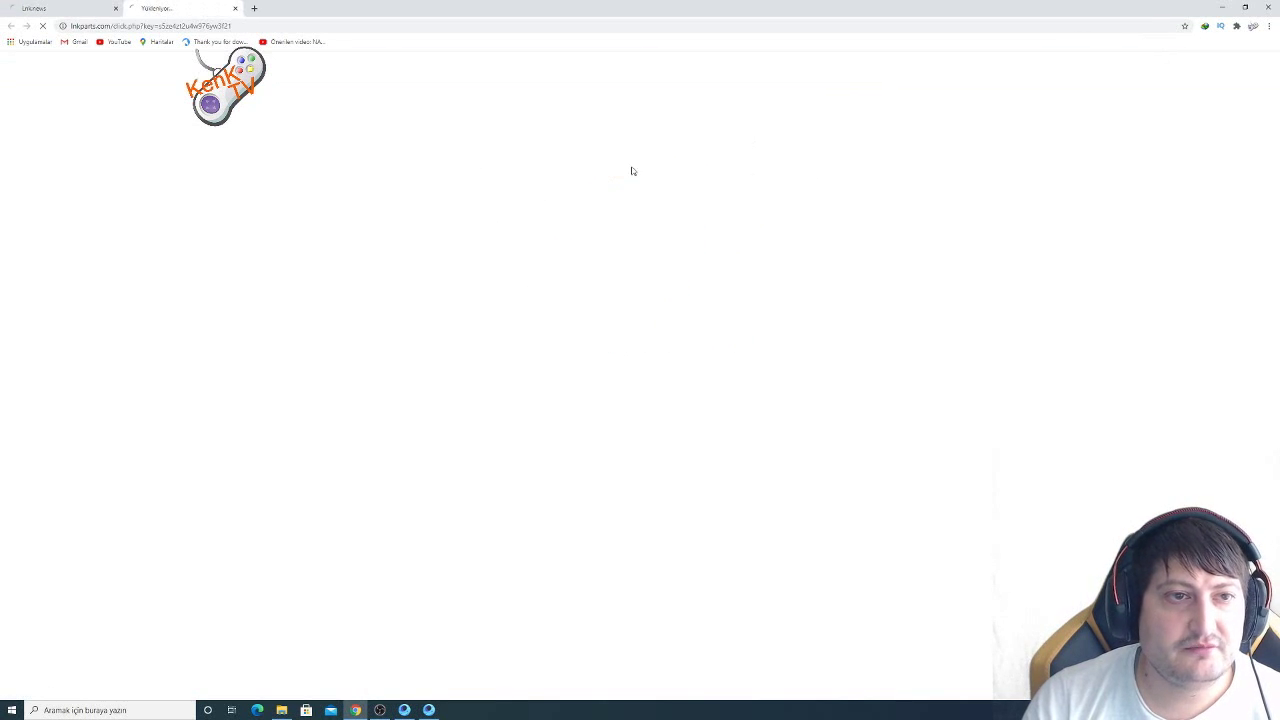
pyautogui.click(236, 9)
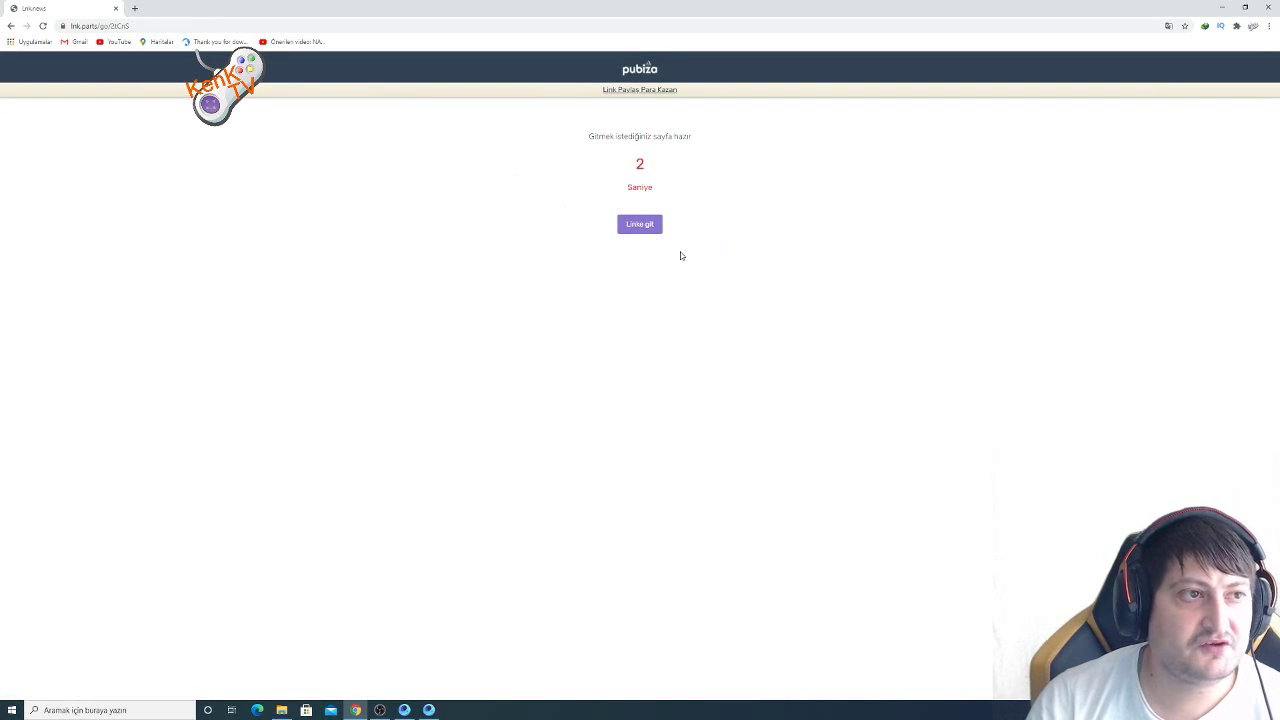
pyautogui.click(646, 228)
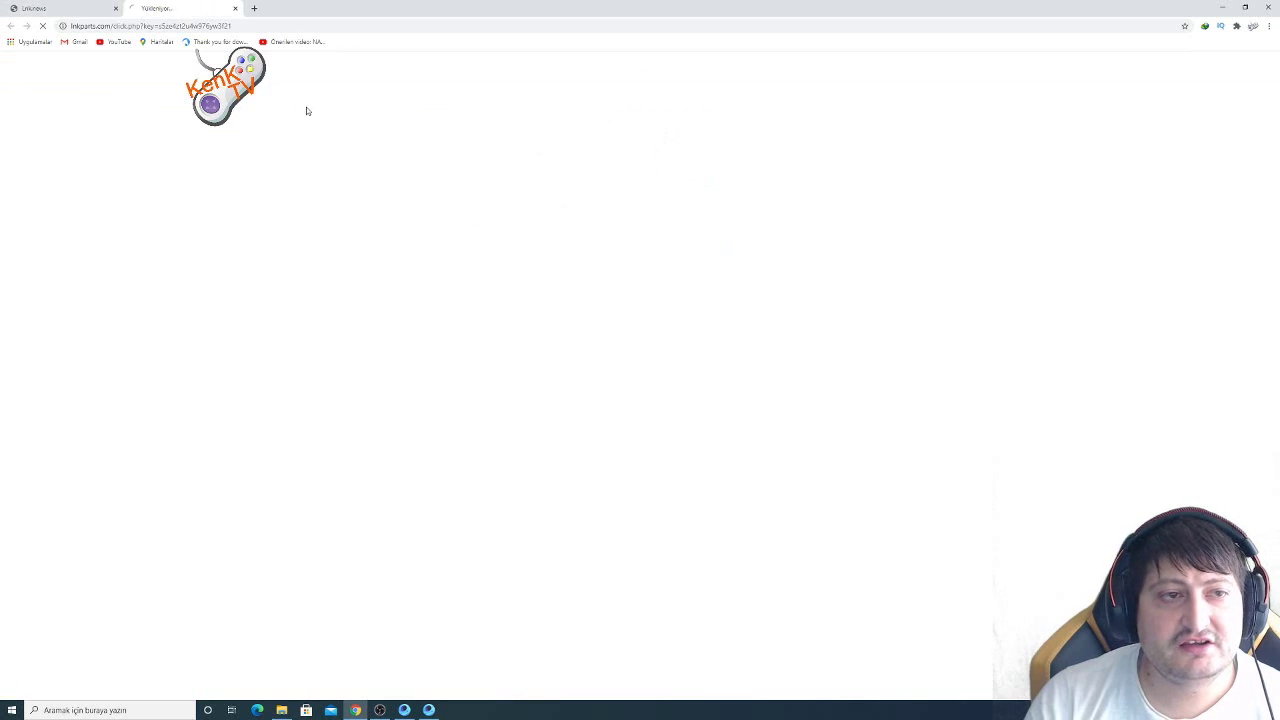
pyautogui.click(234, 9)
pyautogui.click(649, 228)
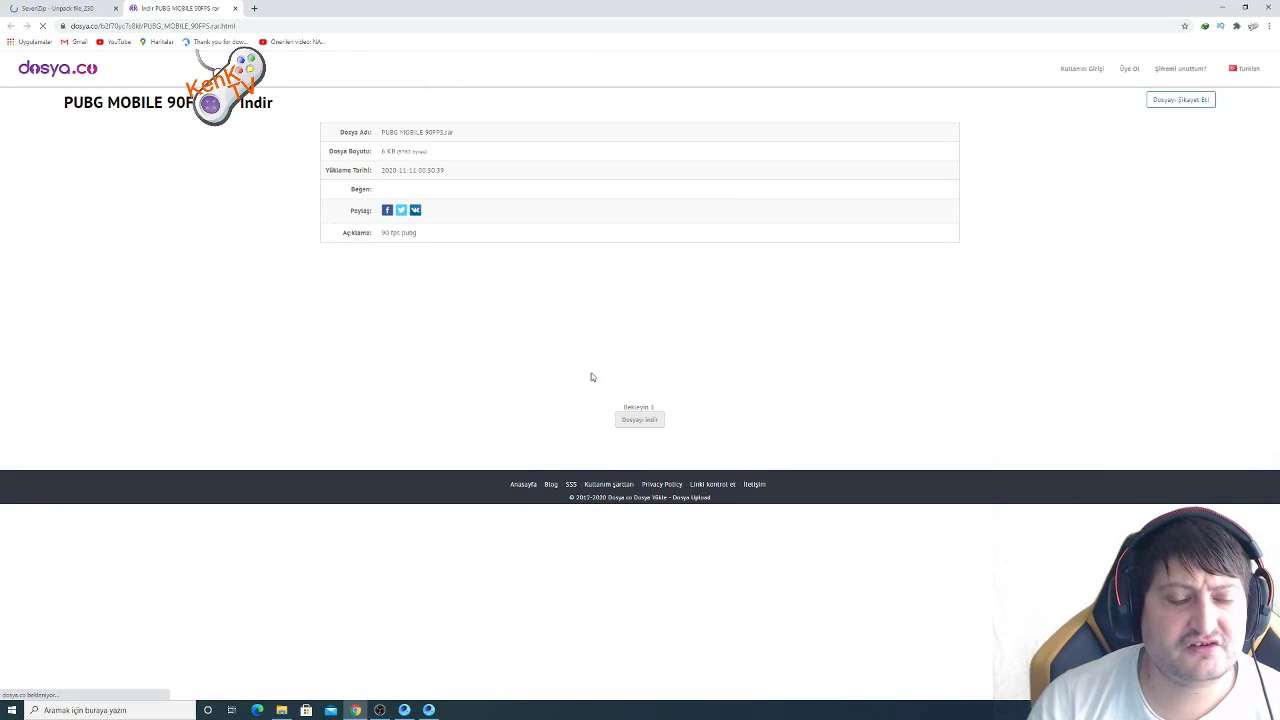
# Start the PUBG MOBILE 90FPS.rar download, cancel both download manager dialogs and close the browser
pyautogui.click(647, 427)
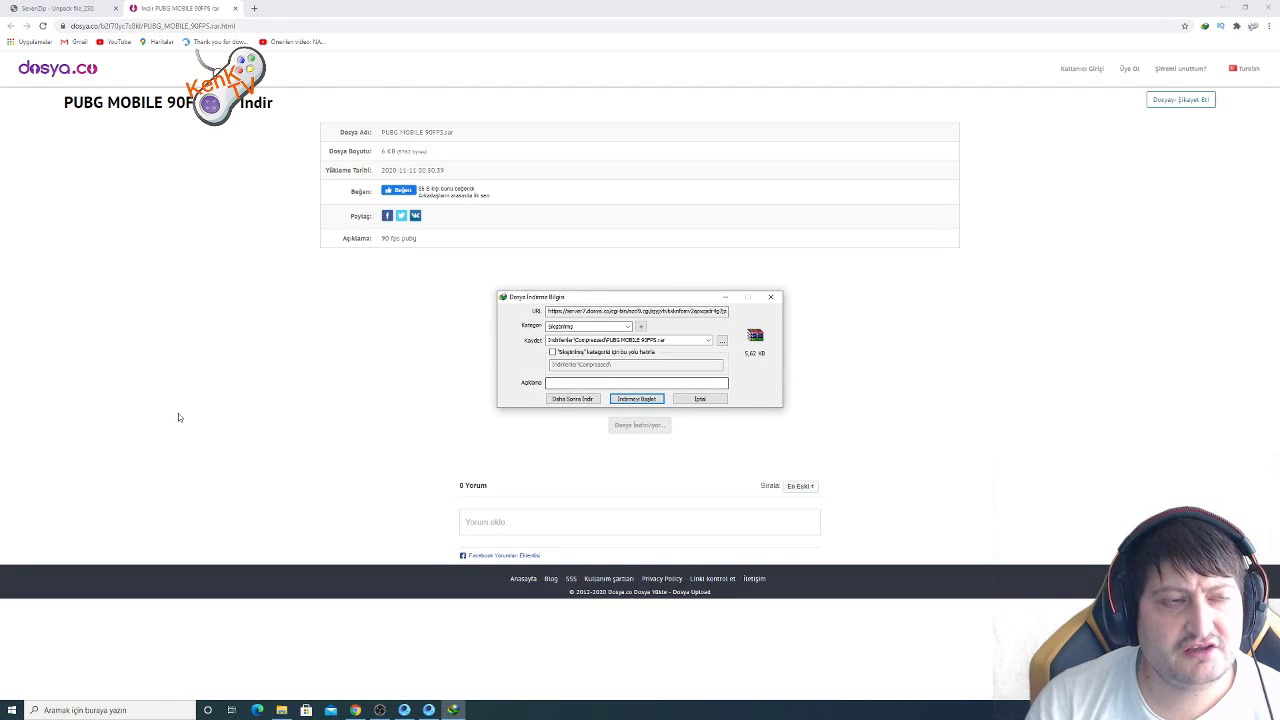
pyautogui.click(716, 403)
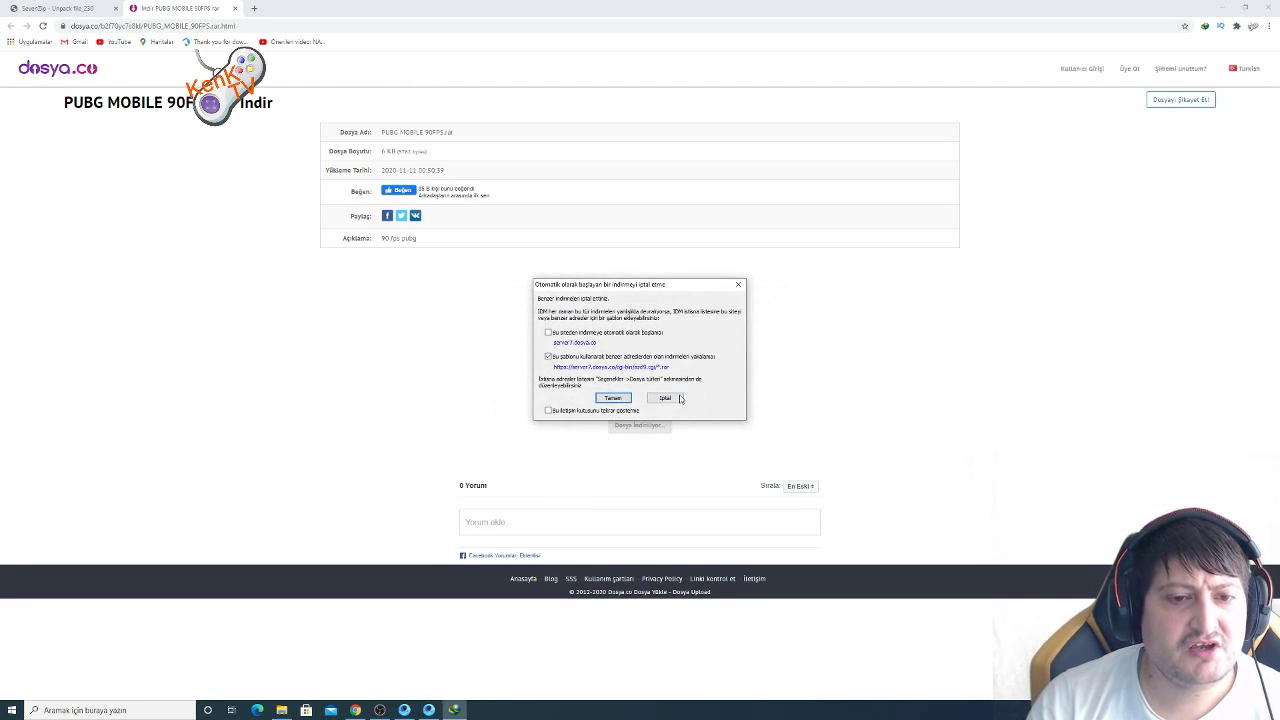
pyautogui.click(686, 401)
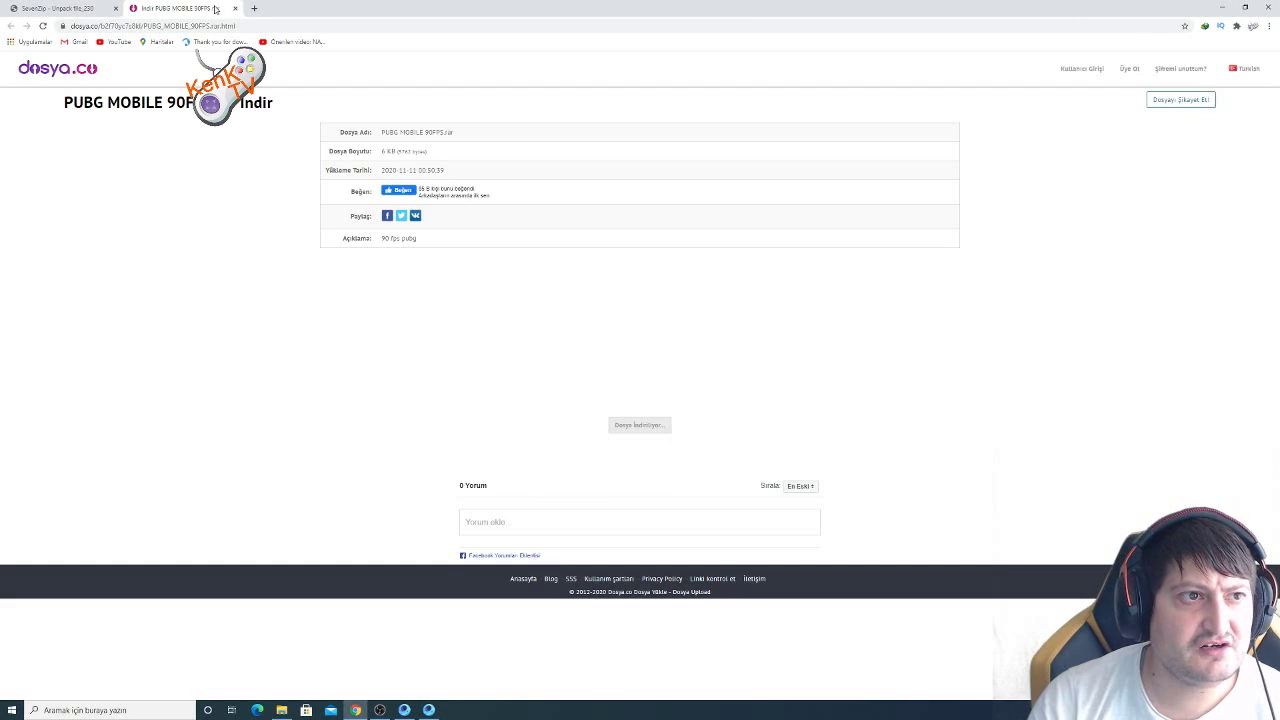
pyautogui.click(1267, 6)
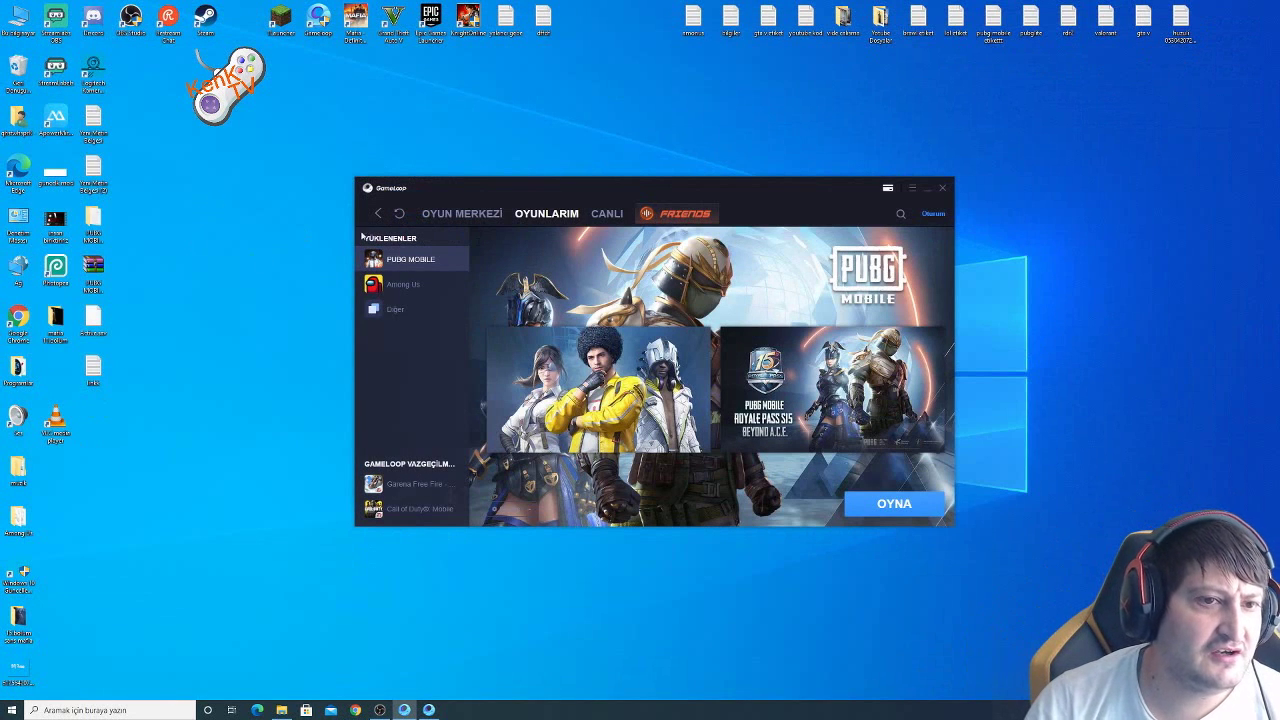
# Try to extract the PUBG MOBILE 90FPS archive on the desktop to its own folder, cancelling the file replacement
pyautogui.moveTo(544, 192); pyautogui.dragTo(772, 172)
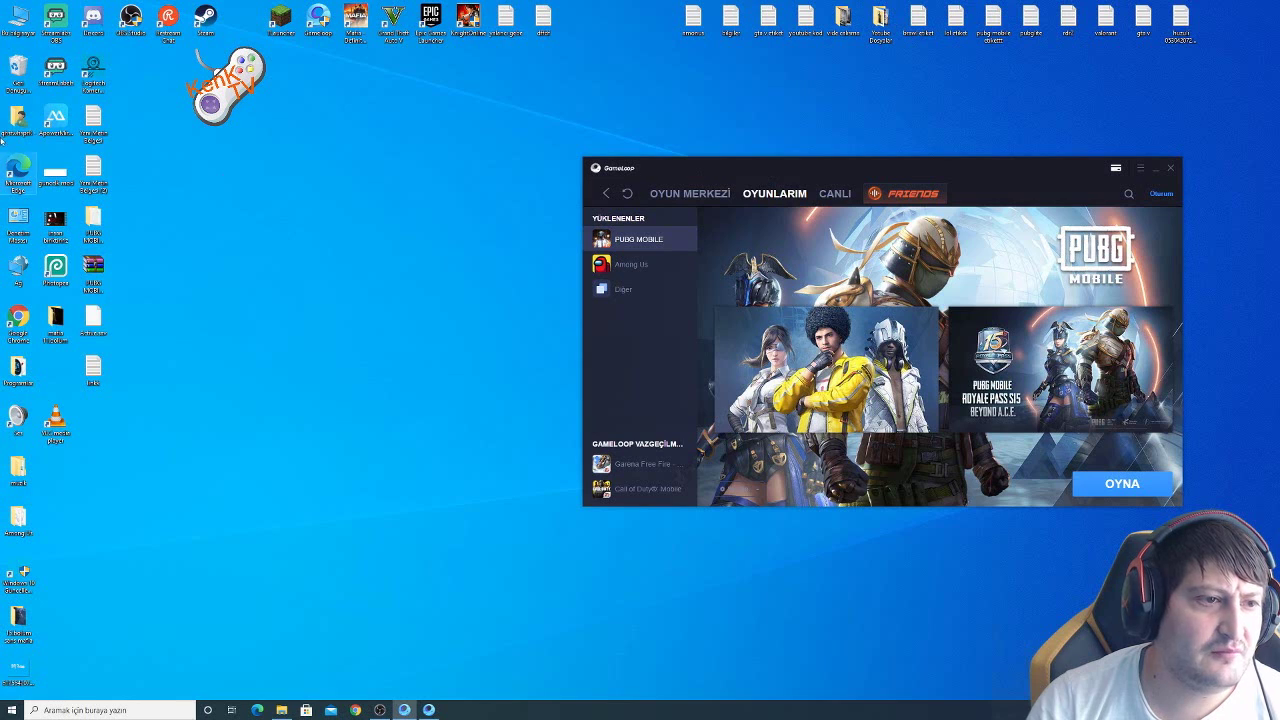
pyautogui.rightClick(100, 272)
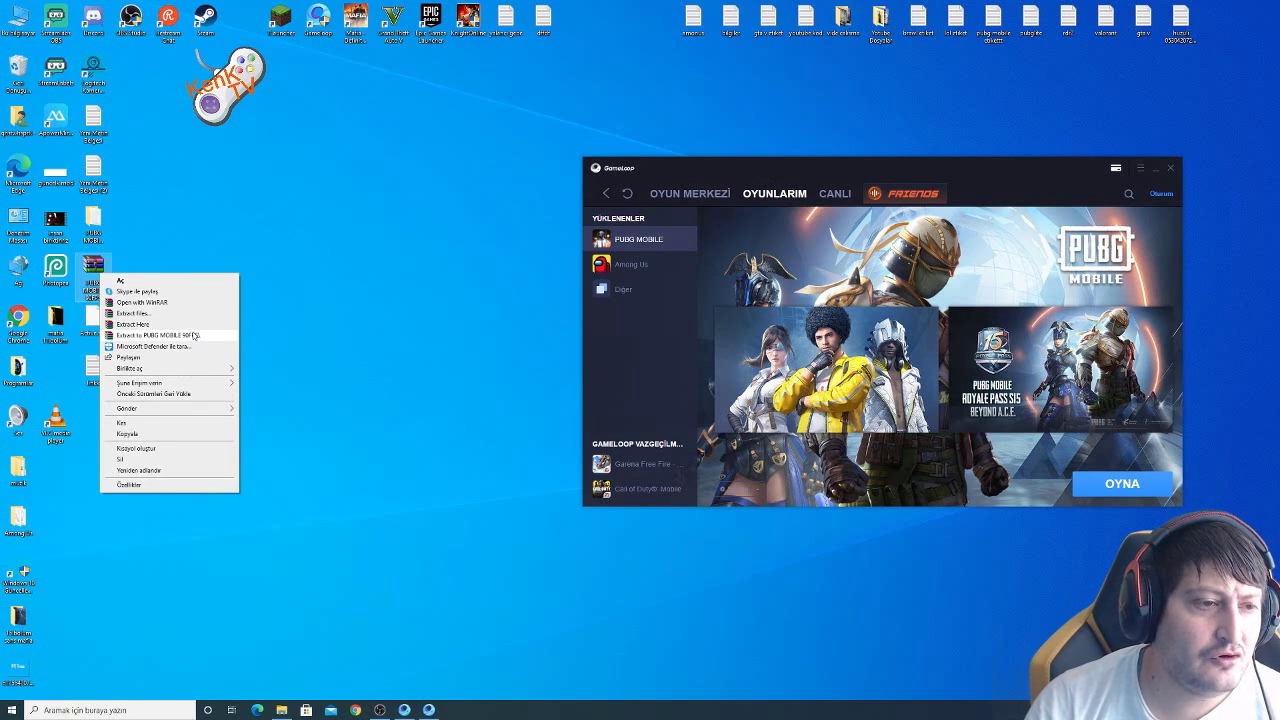
pyautogui.click(180, 336)
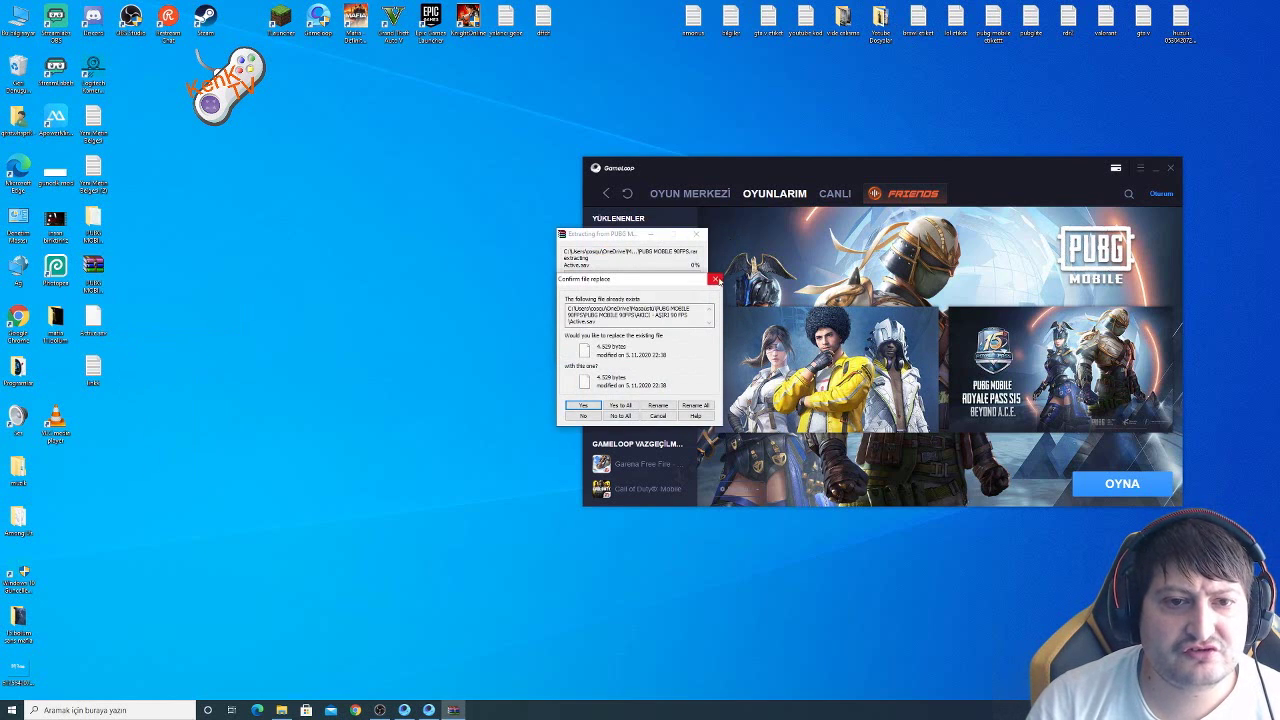
pyautogui.click(716, 279)
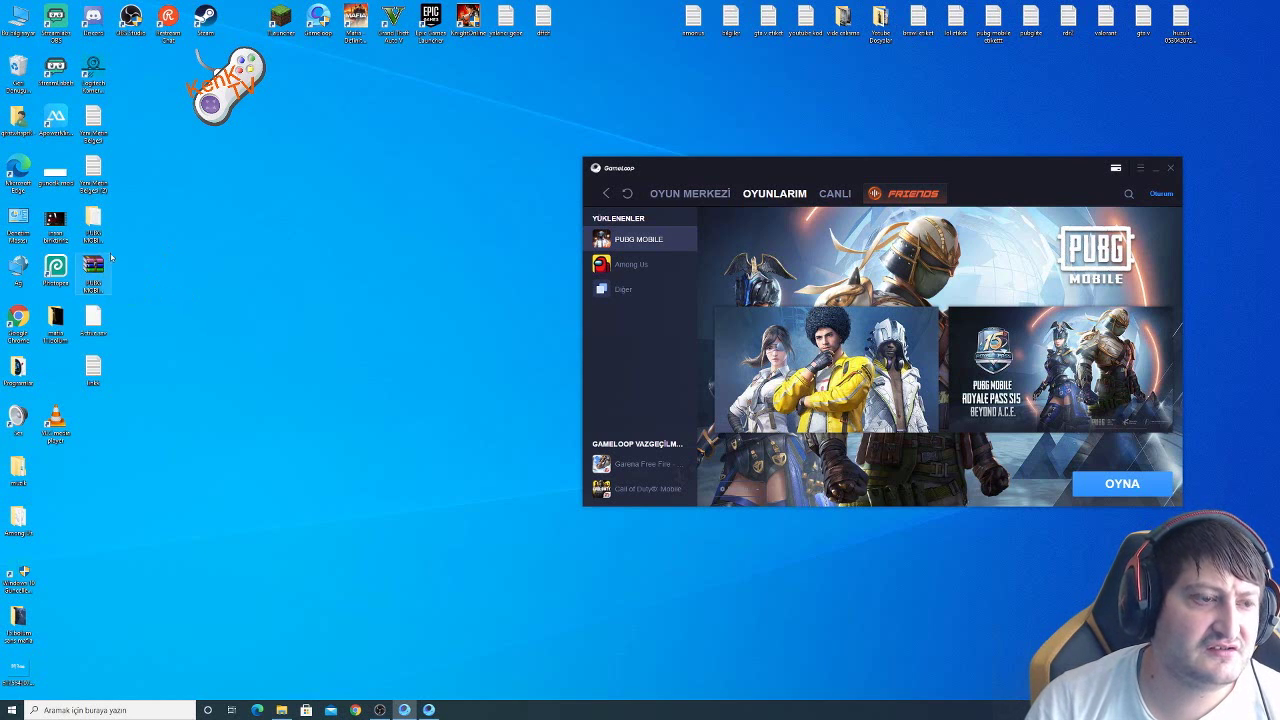
# Open the extracted PUBG MOBILE 90FPS folder on the desktop and delete the nested folder of the same name
pyautogui.moveTo(780, 174); pyautogui.dragTo(640, 180)
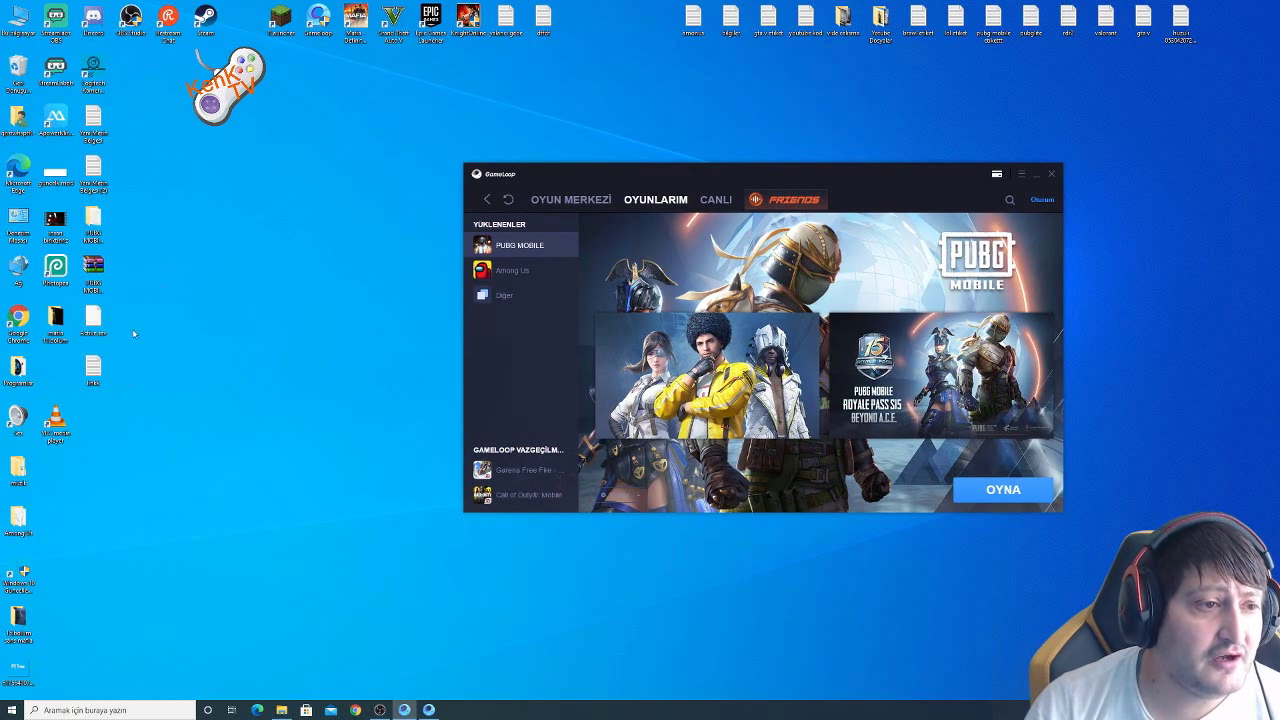
pyautogui.doubleClick(95, 226)
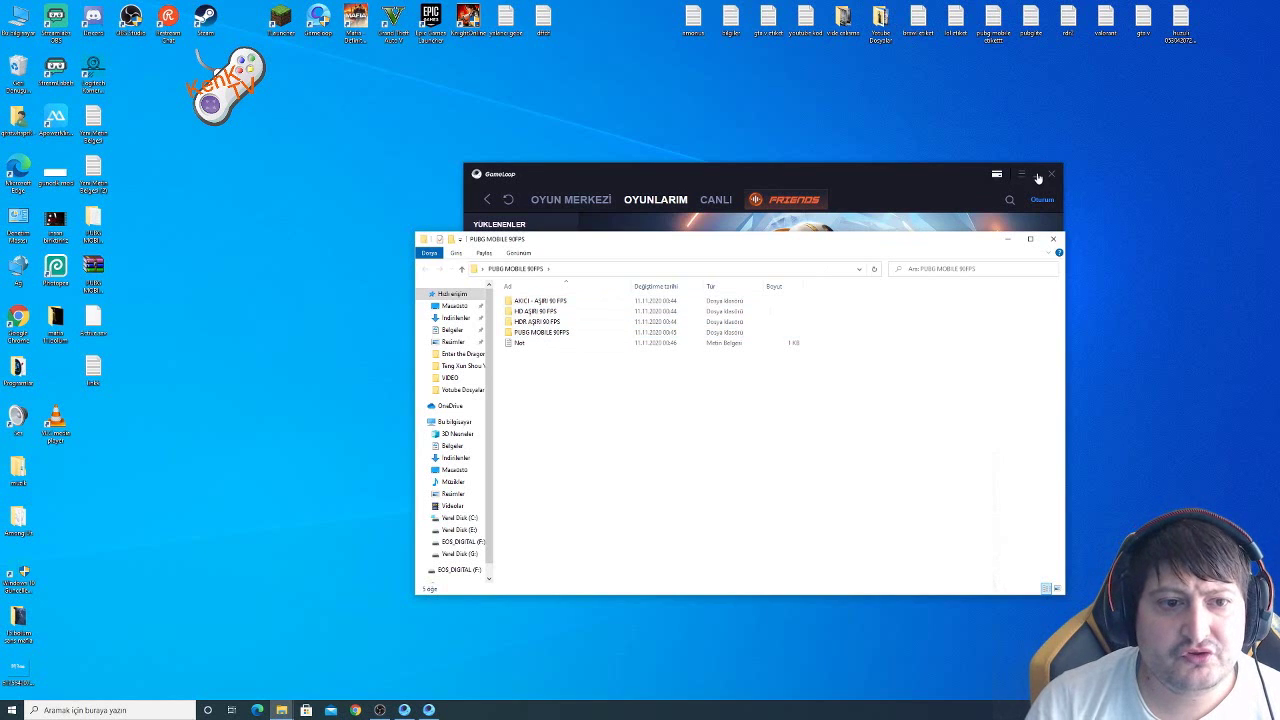
pyautogui.doubleClick(545, 332)
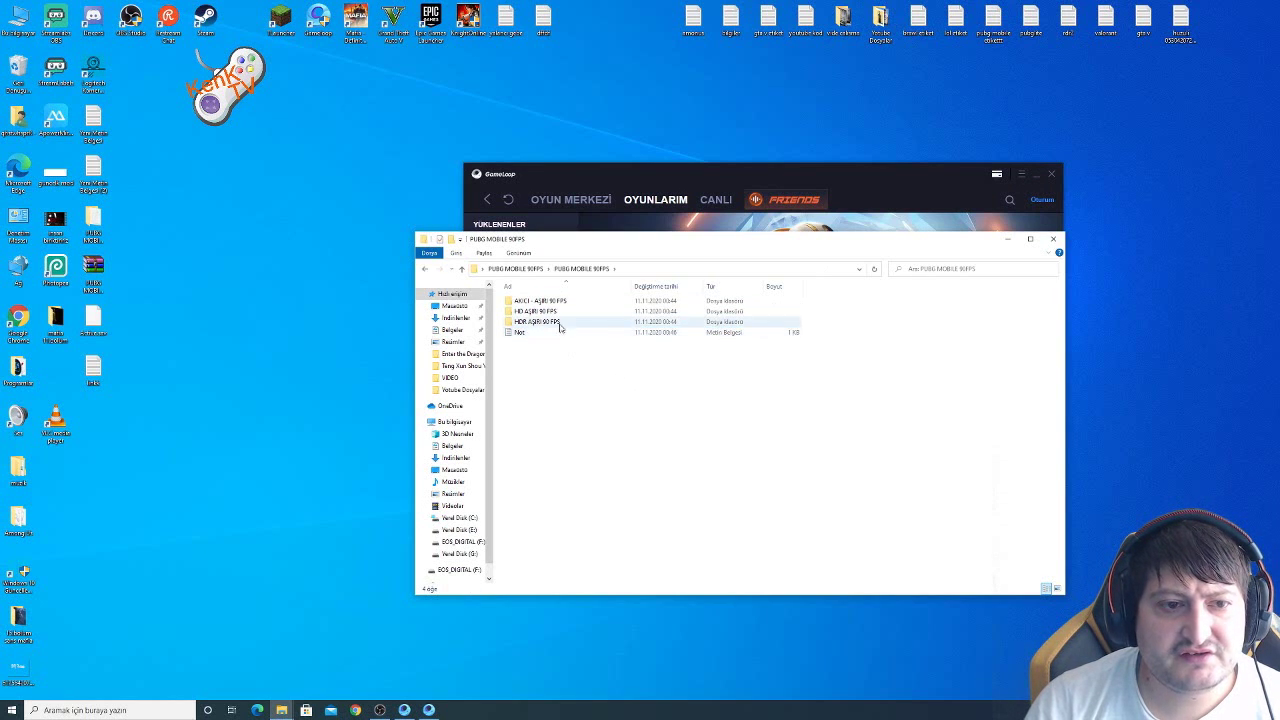
pyautogui.click(425, 270)
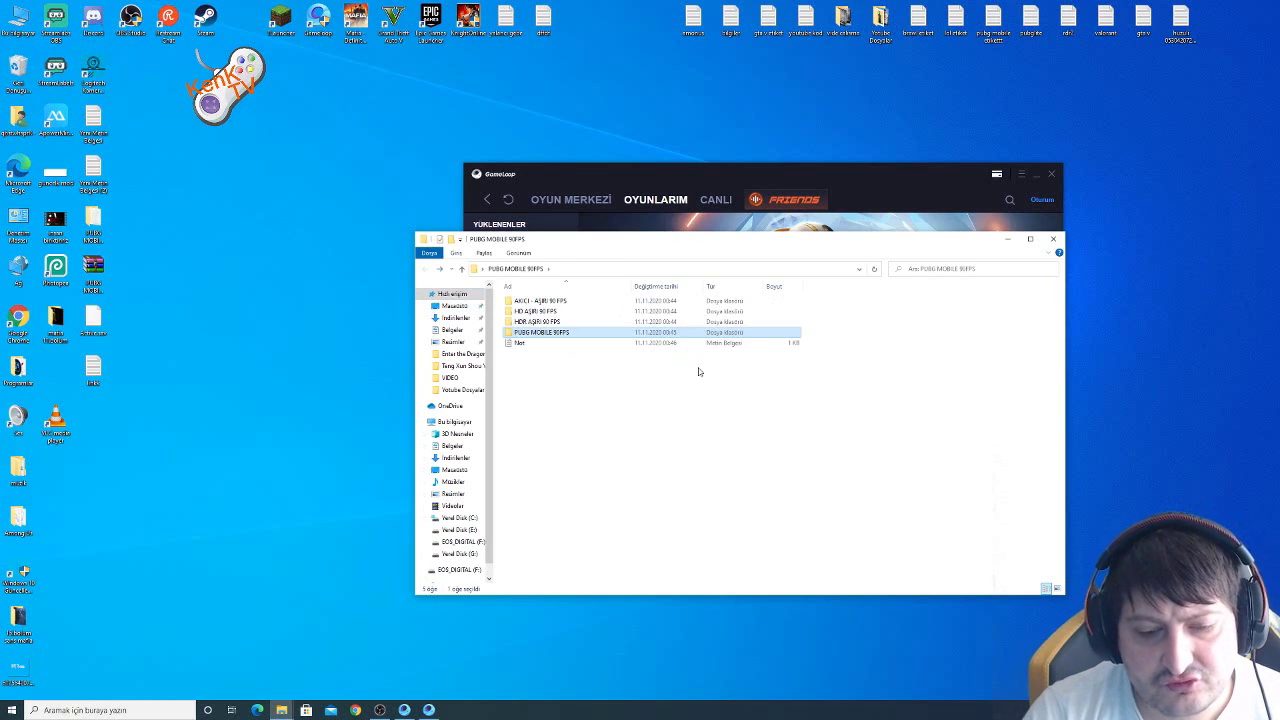
pyautogui.press('Delete')
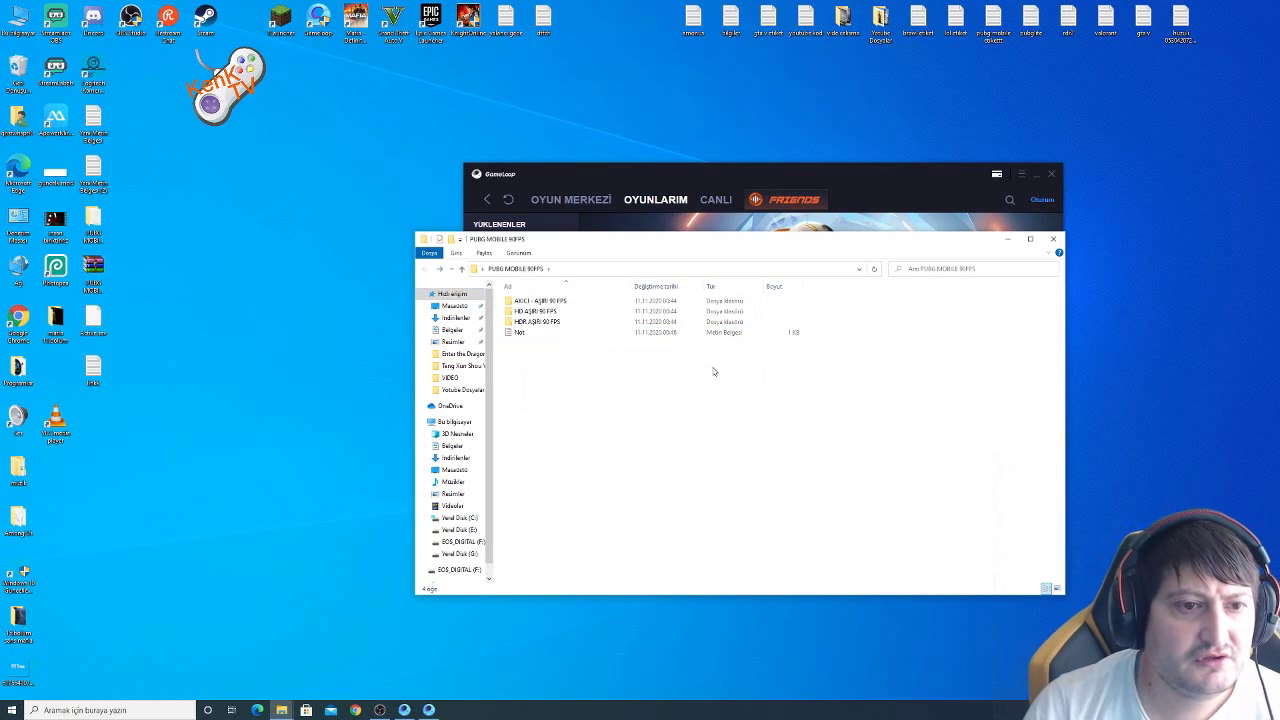
# Copy Active.sav from the HD AŞIRI 90 FPS folder and paste it onto the desktop
pyautogui.click(540, 322)
pyautogui.click(547, 313)
pyautogui.doubleClick(547, 313)
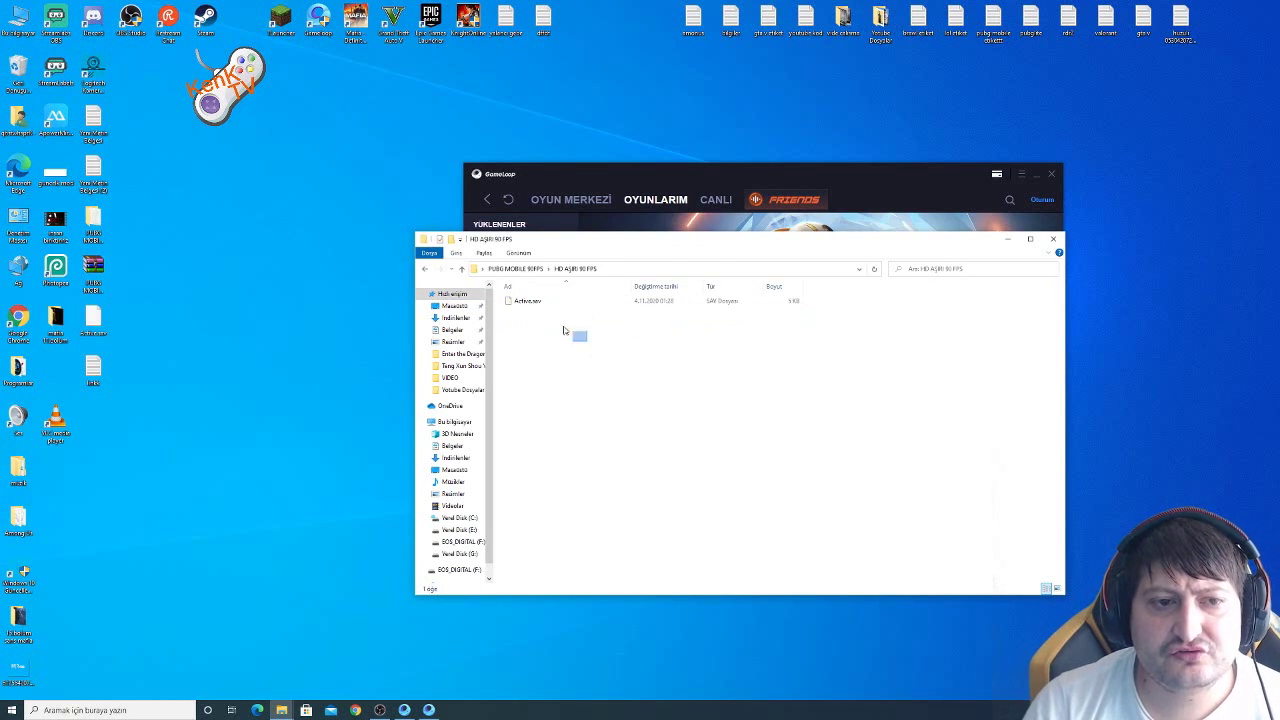
pyautogui.rightClick(550, 305)
pyautogui.click(575, 452)
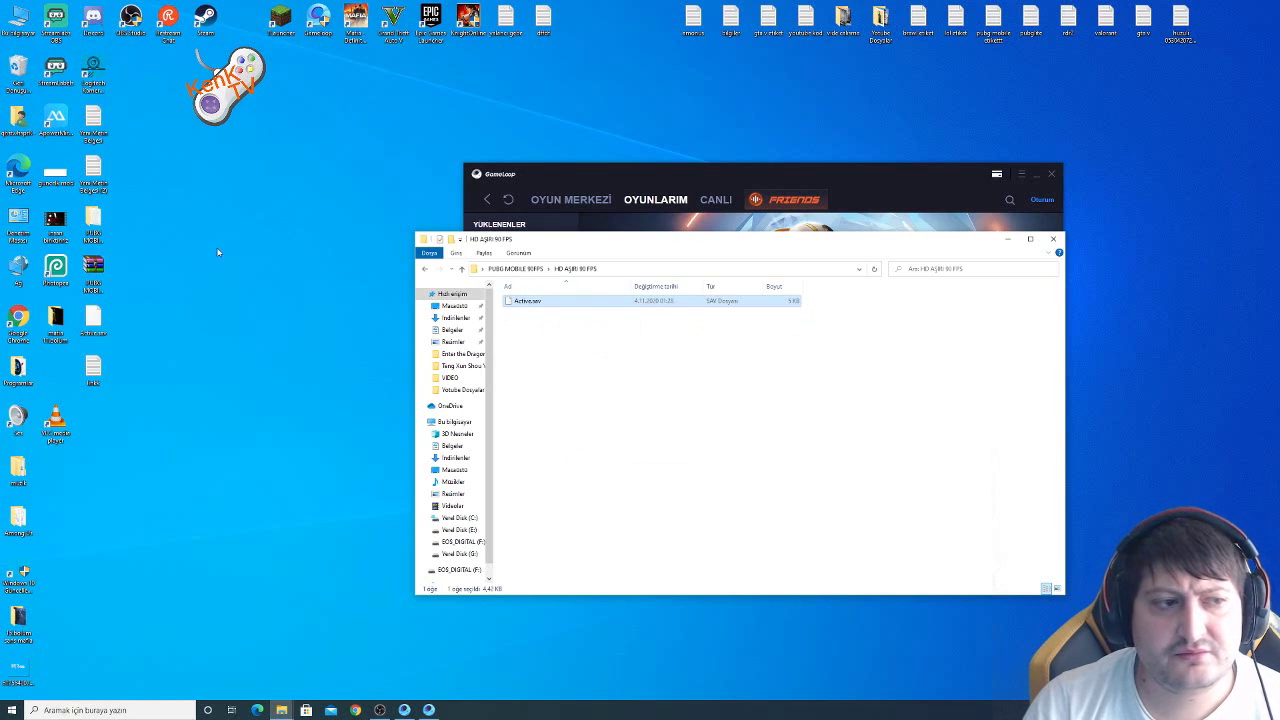
pyautogui.rightClick(217, 252)
pyautogui.click(262, 268)
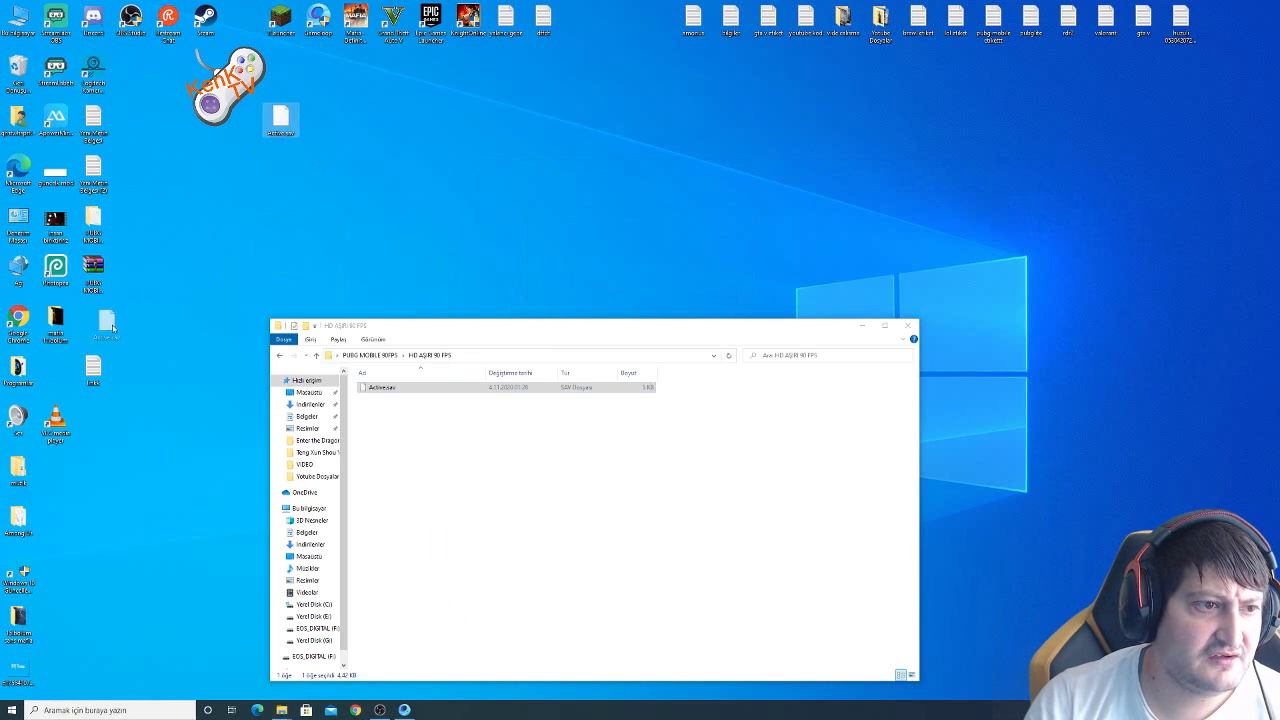
# Place Active.sav among the desktop icons, return to the PUBG MOBILE 90FPS folder and minimise its window
pyautogui.moveTo(113, 325); pyautogui.dragTo(112, 326)
pyautogui.click(282, 357)
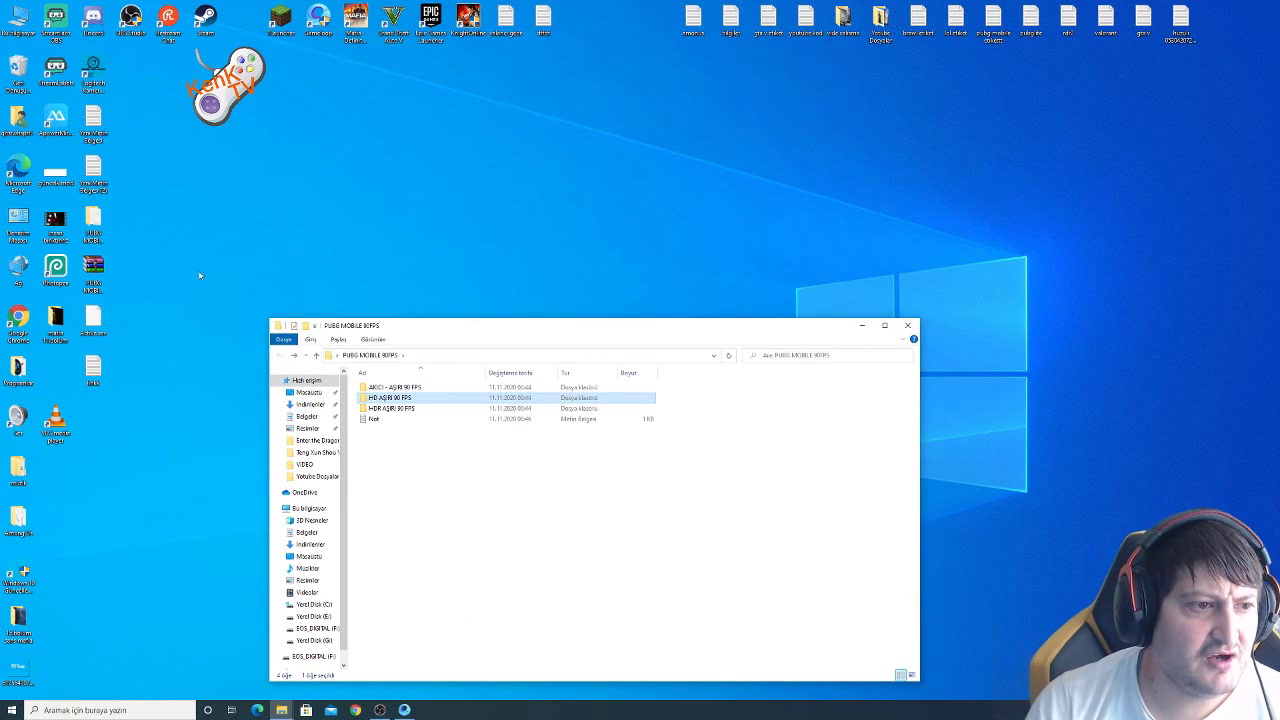
pyautogui.click(92, 326)
pyautogui.click(866, 327)
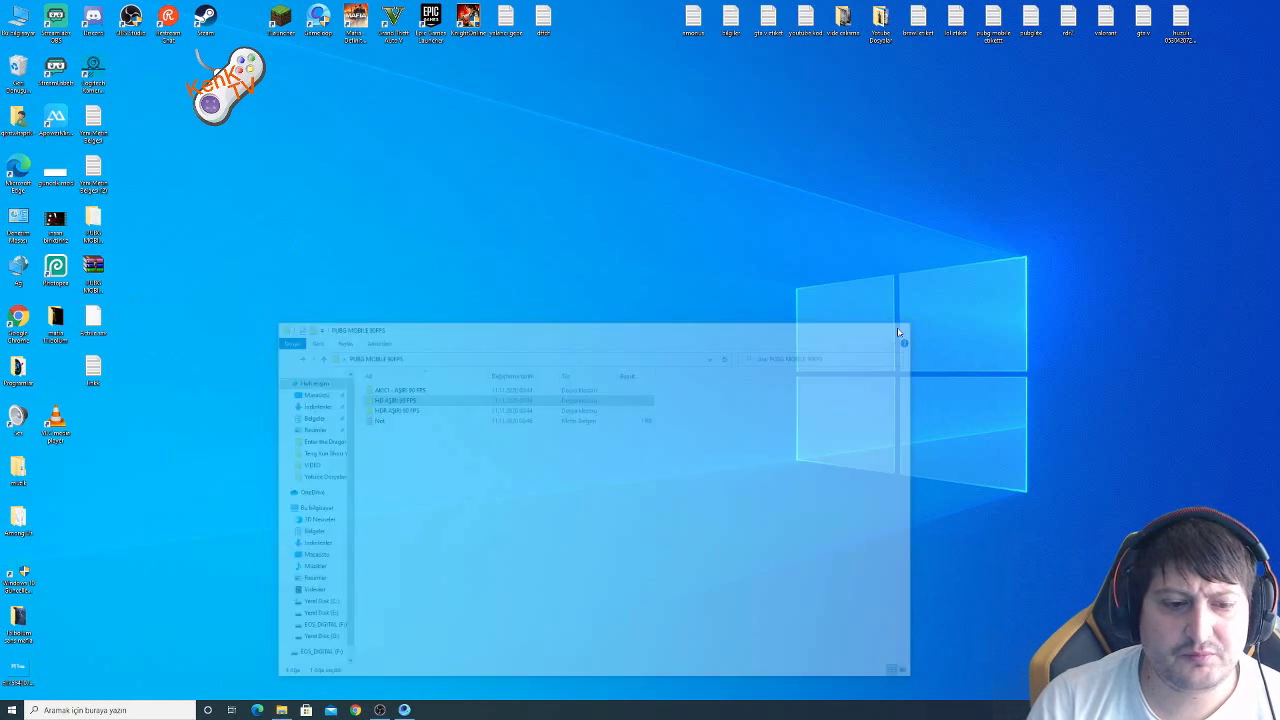
# Switch to the PUBG Mobile emulator and turn on its on-screen frame rate display
pyautogui.click(404, 710)
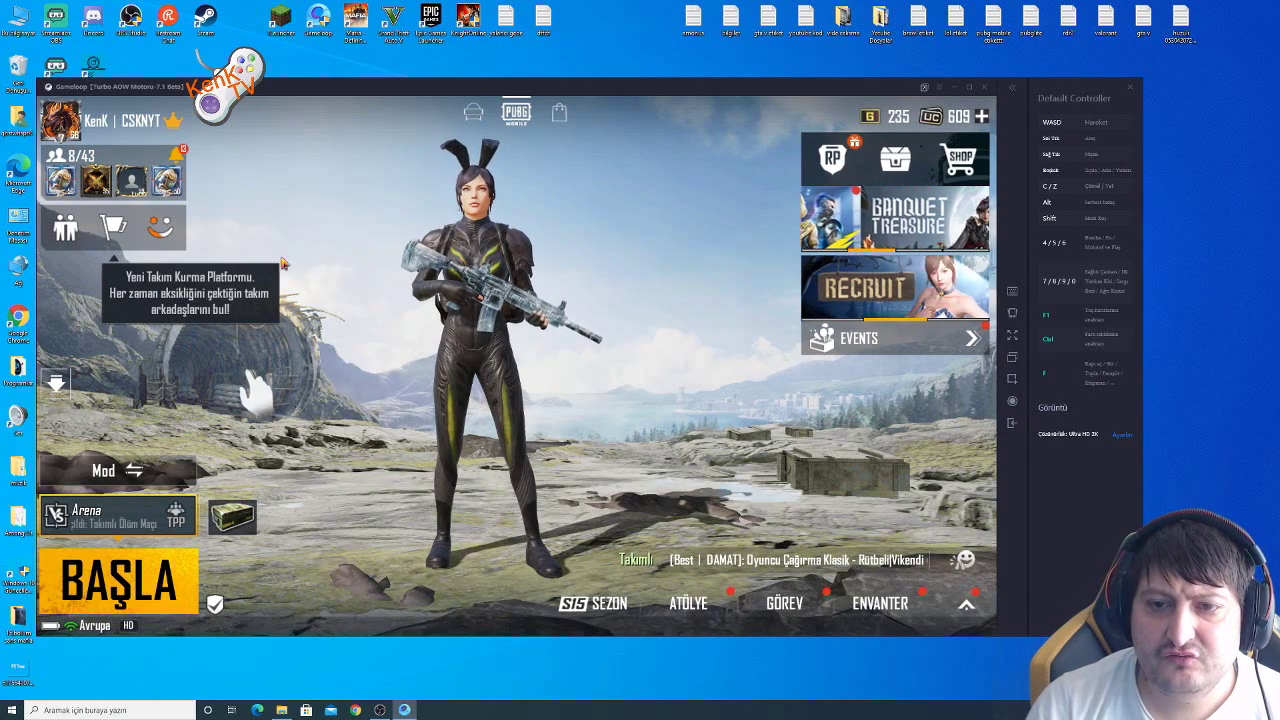
pyautogui.click(938, 87)
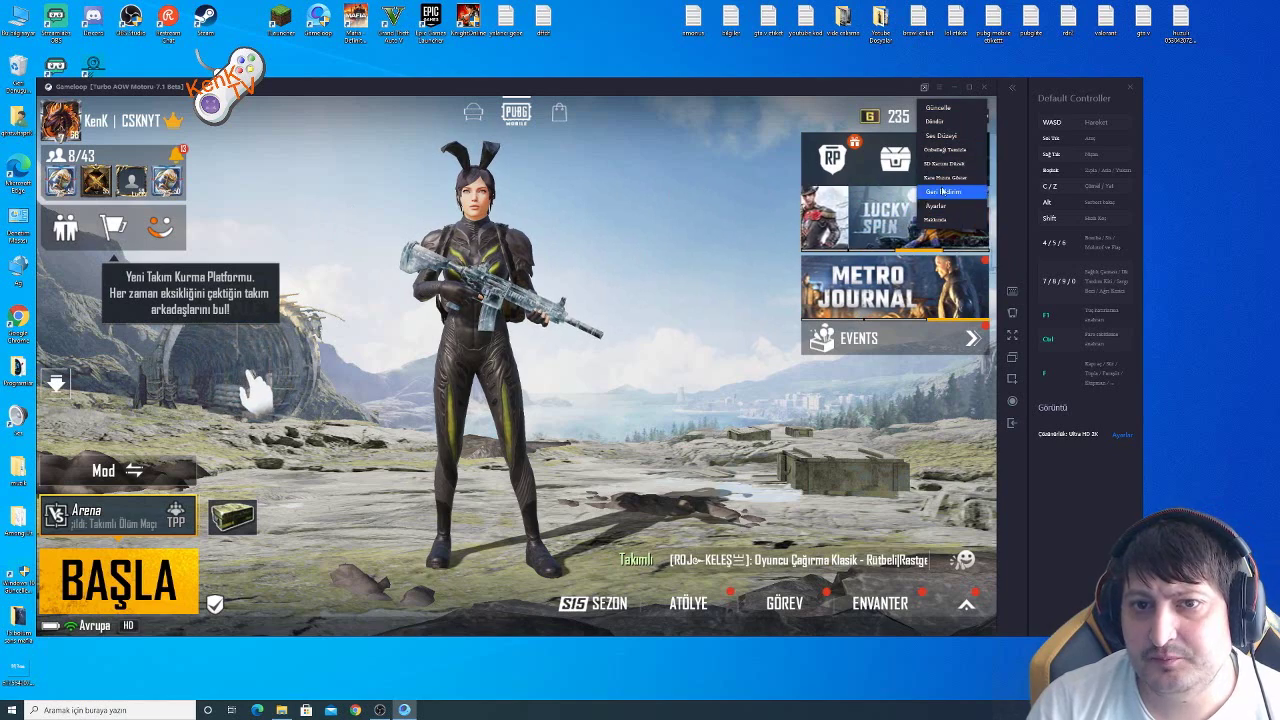
pyautogui.click(942, 165)
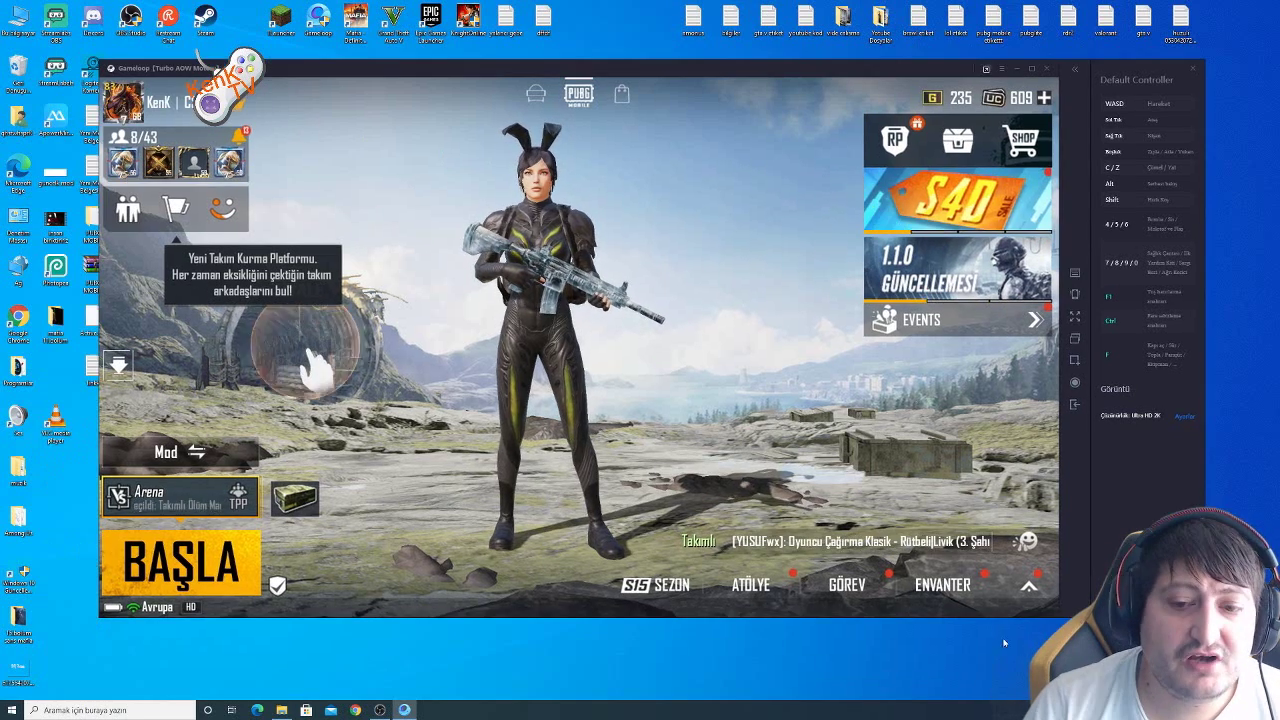
# Open the in-game settings and show the Grafikler options for graphics quality and frame rate
pyautogui.click(1028, 585)
pyautogui.click(995, 168)
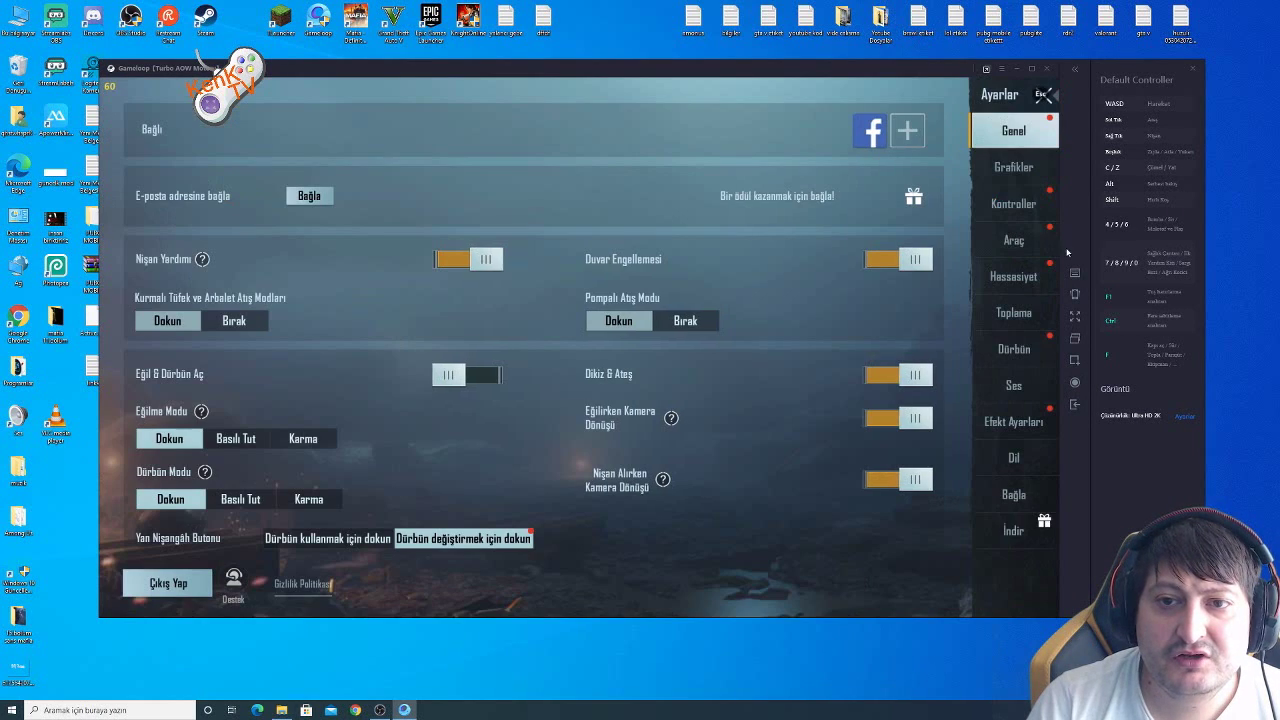
pyautogui.click(1021, 183)
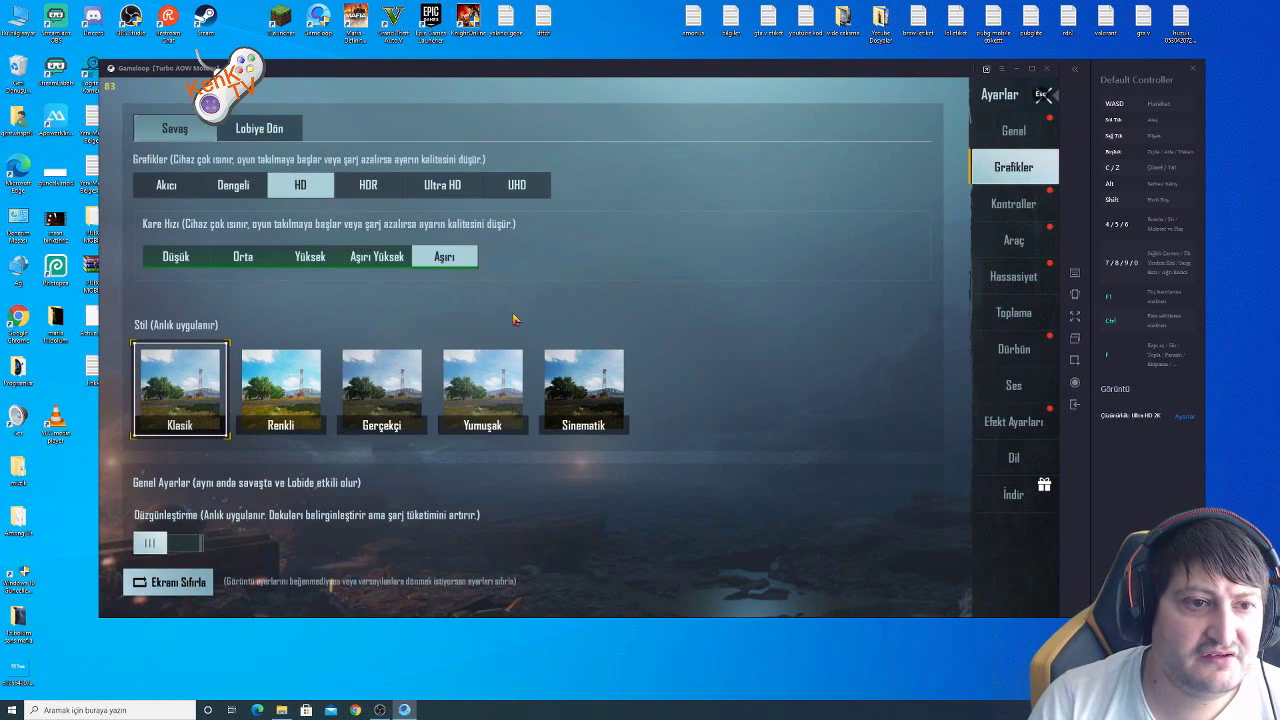
# Review the Grafikler options through the automatic graphics adjustment setting and close the in-game settings
pyautogui.scroll(-5, 513, 319)
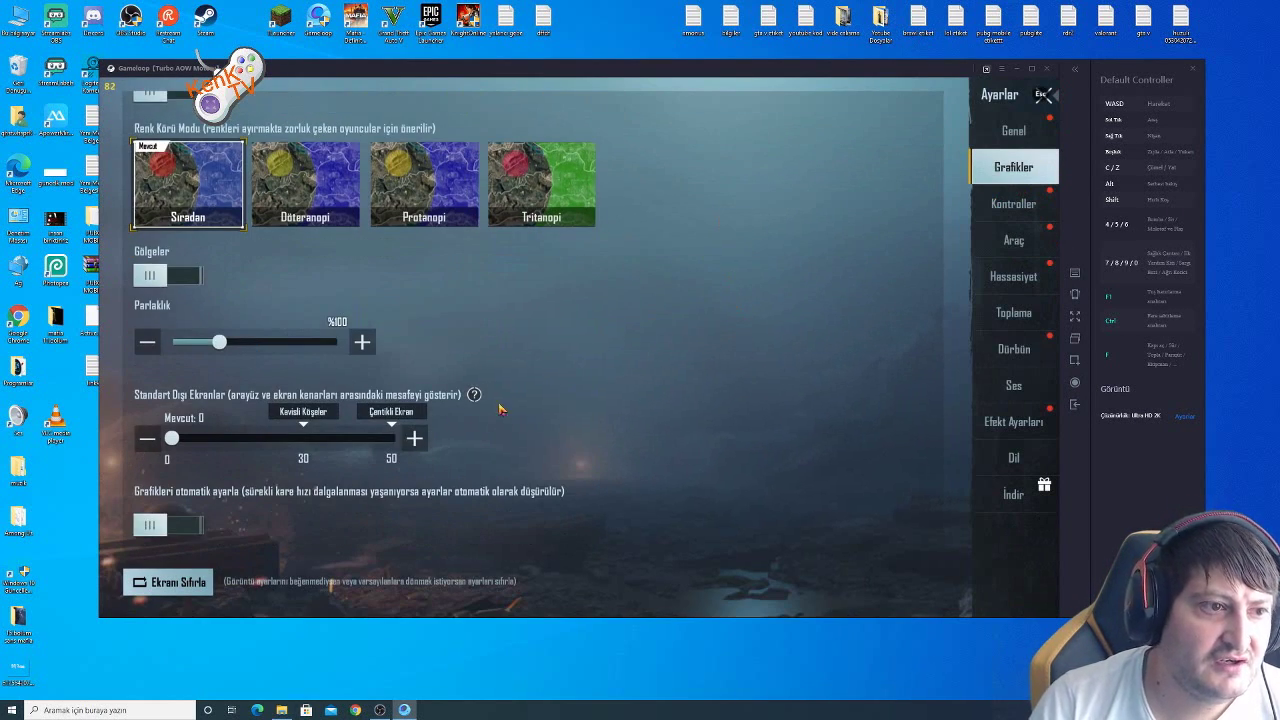
pyautogui.scroll(-2, 500, 408)
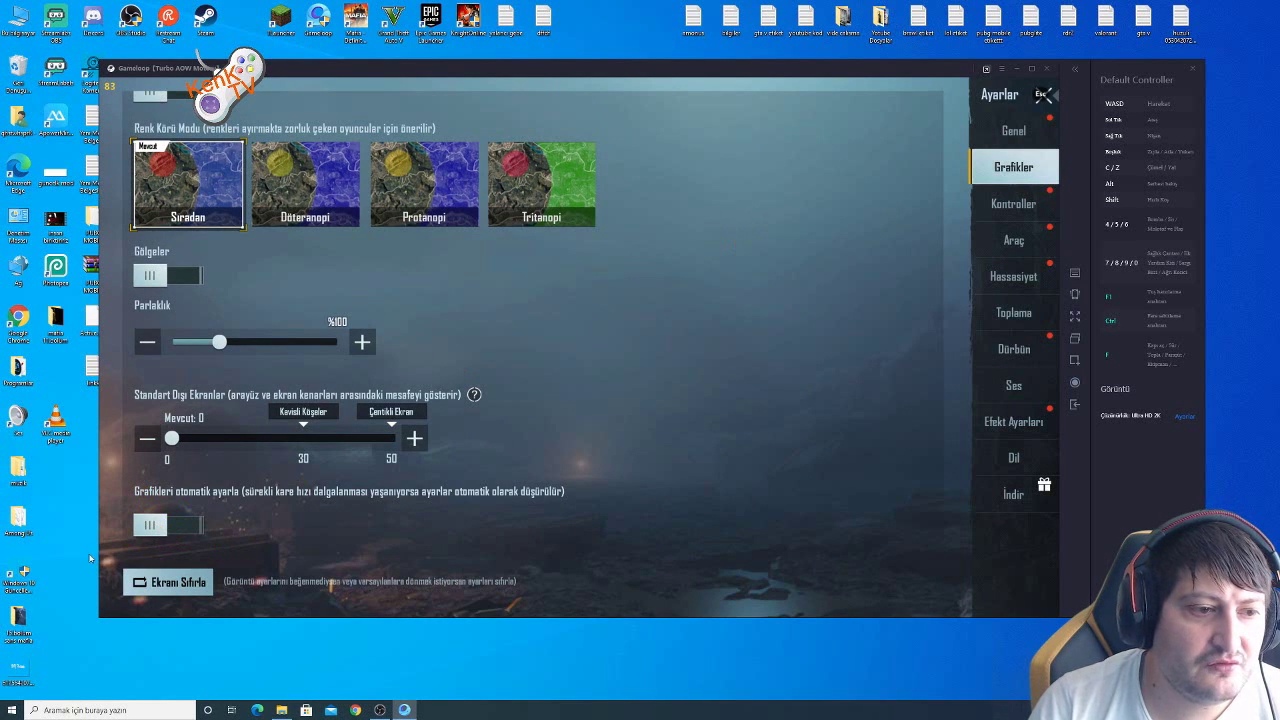
pyautogui.scroll(6, 687, 259)
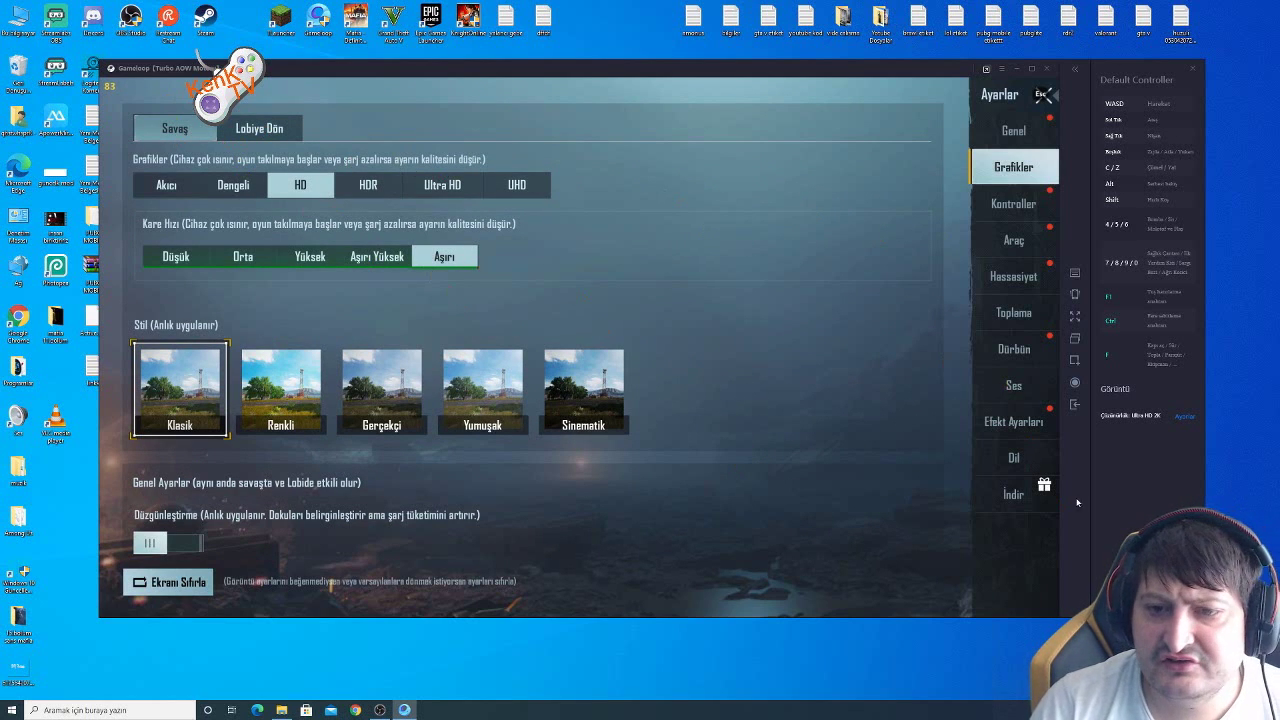
pyautogui.click(1044, 96)
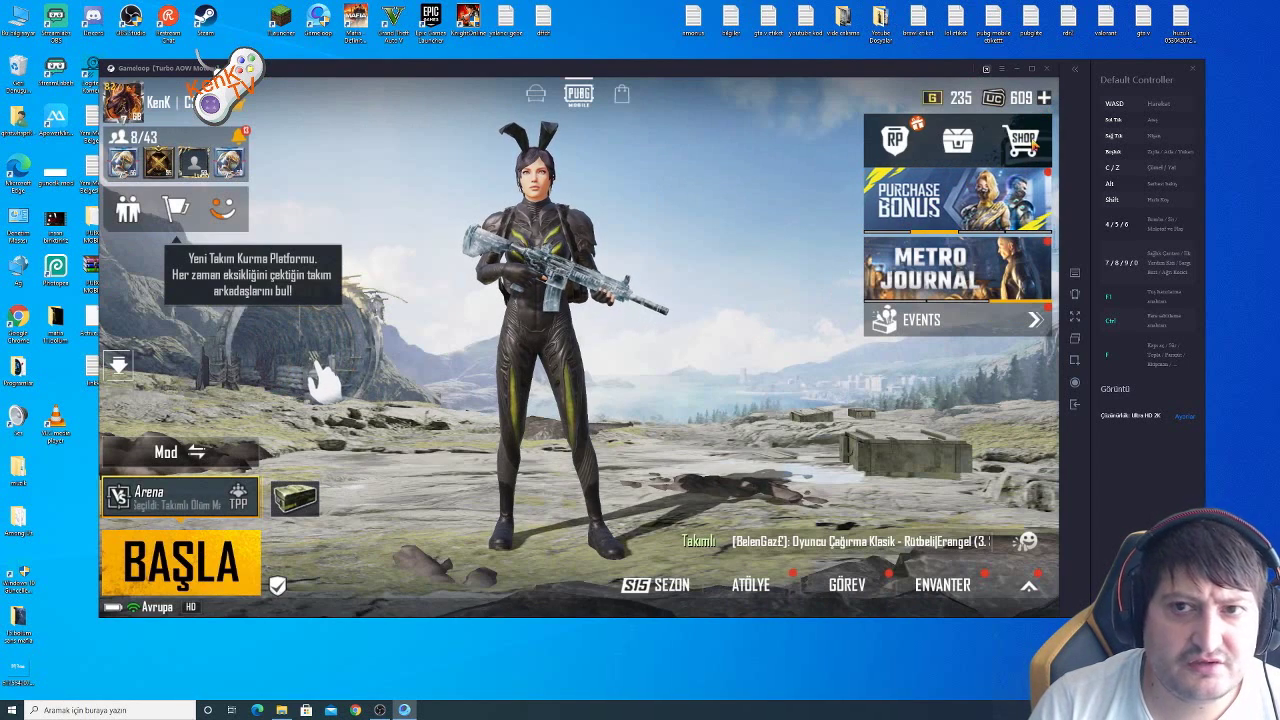
# Examine the download status of the Kaynak, Harita and Ayrı Kaynak packs in the in-game İndir settings
pyautogui.click(1002, 68)
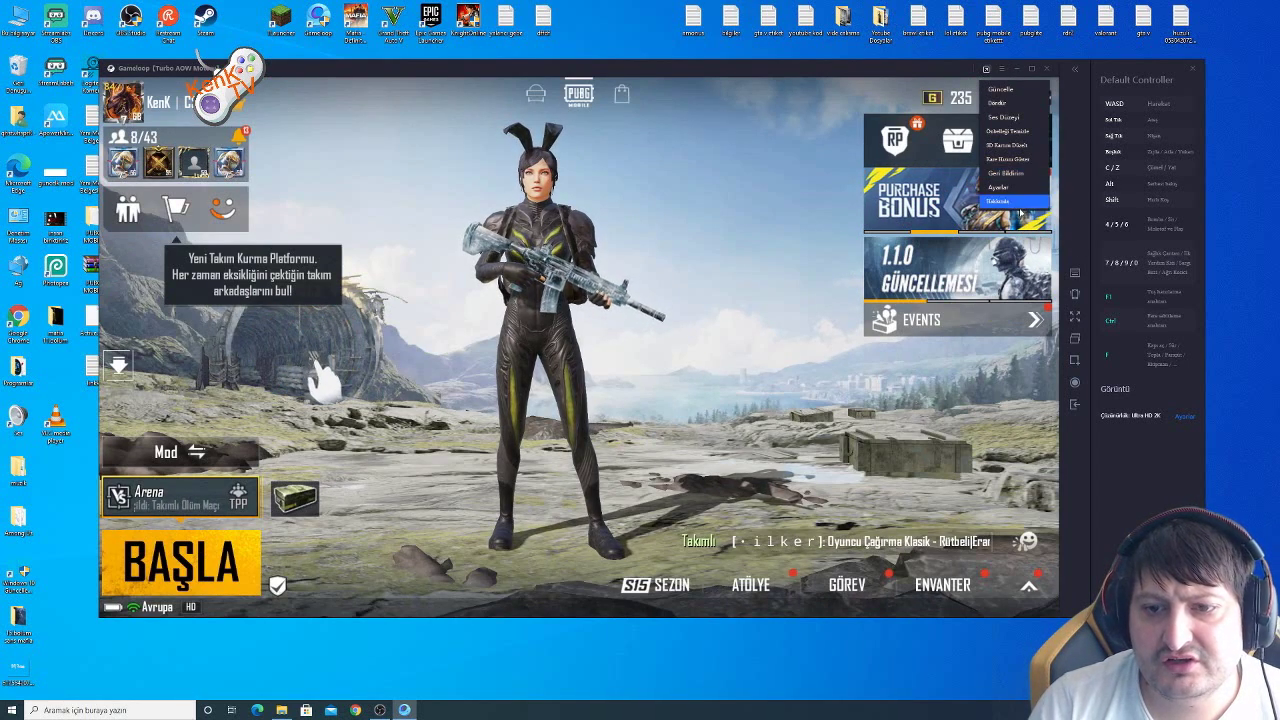
pyautogui.click(1030, 585)
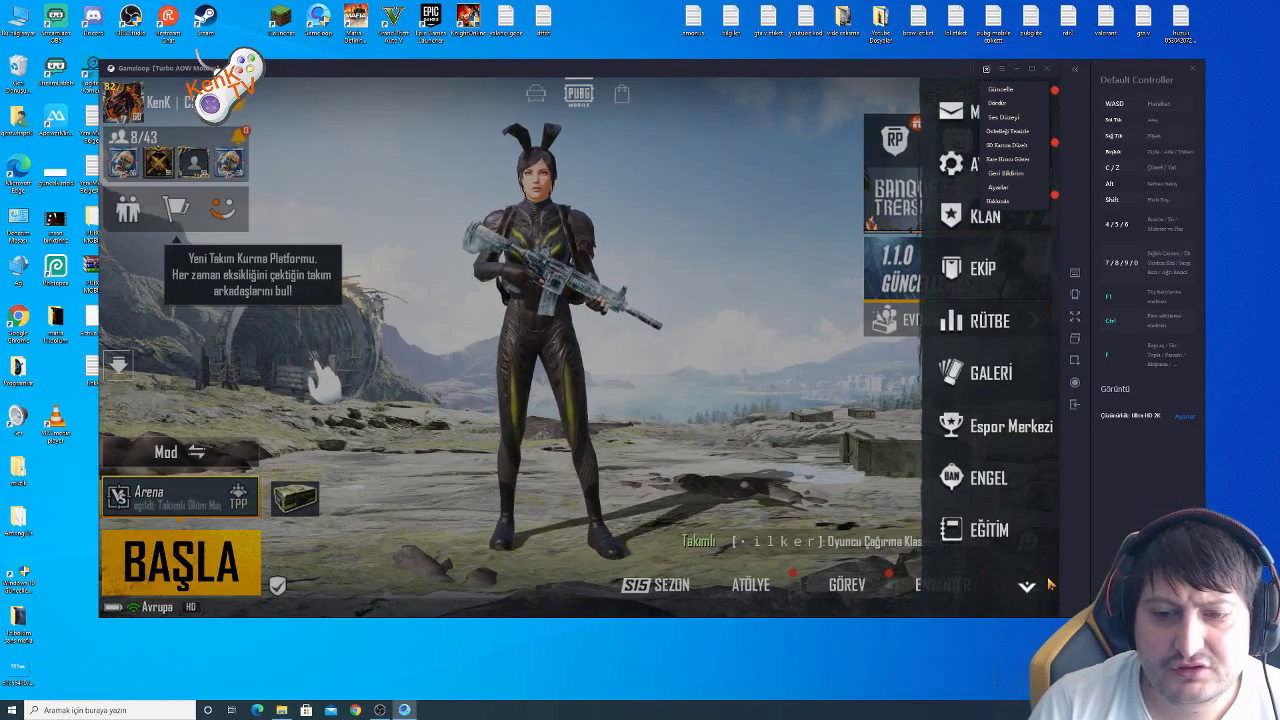
pyautogui.click(1030, 585)
pyautogui.click(1030, 585)
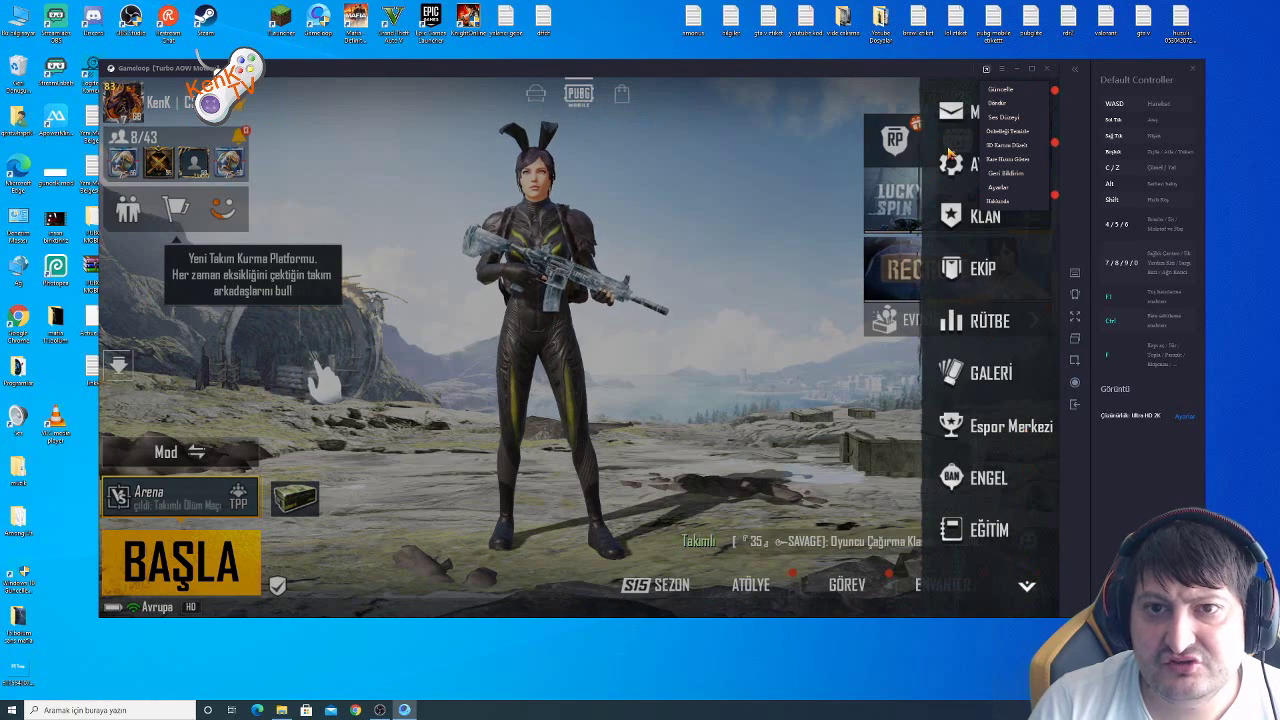
pyautogui.click(950, 158)
pyautogui.click(1000, 498)
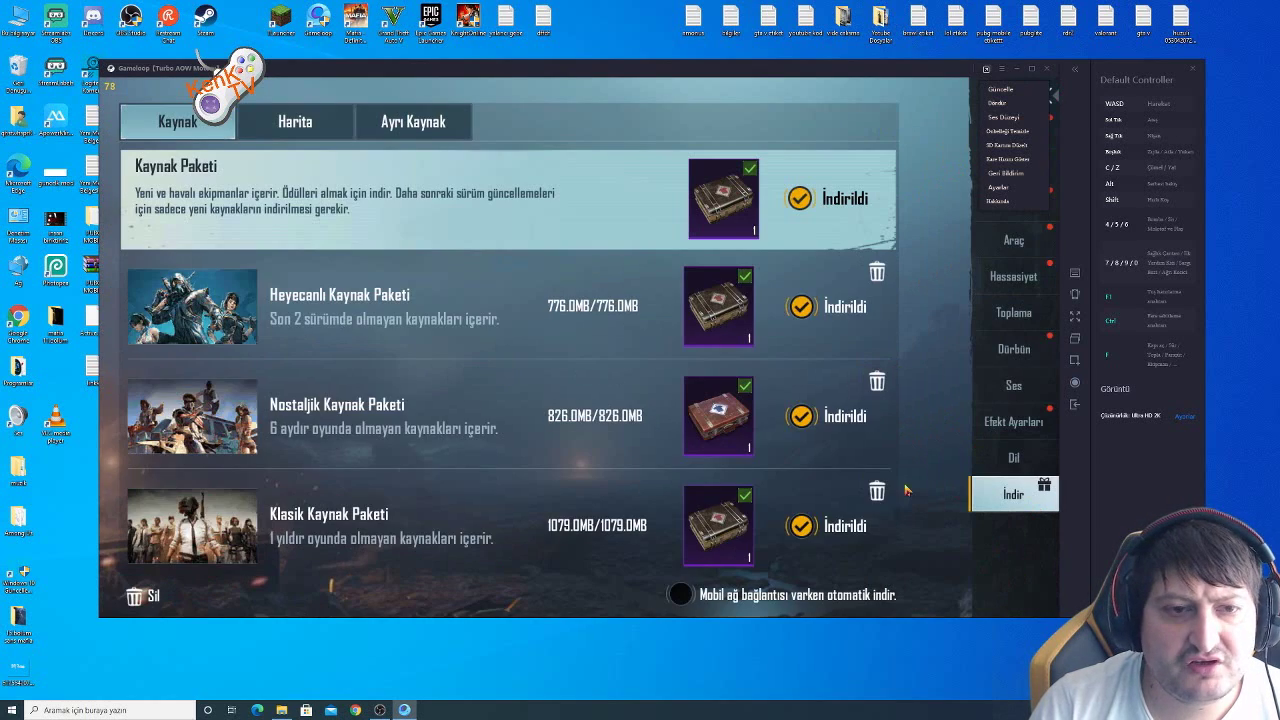
pyautogui.scroll(-1, 520, 533)
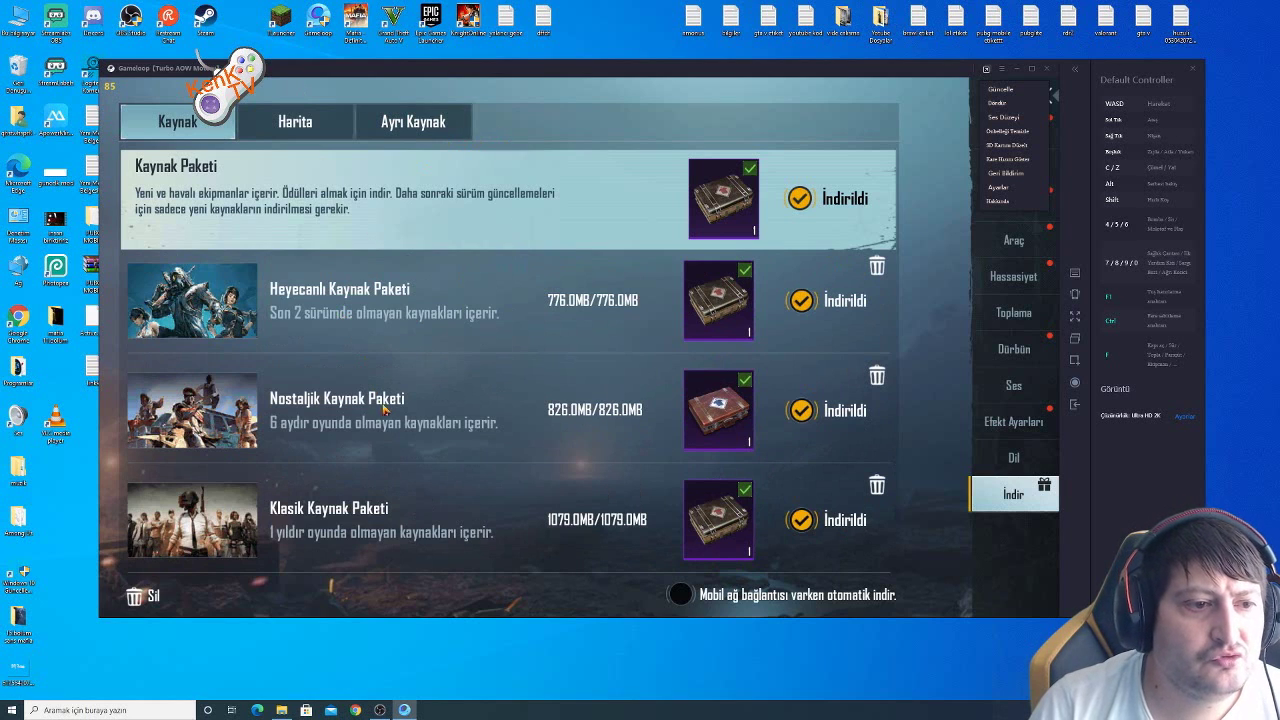
pyautogui.click(402, 127)
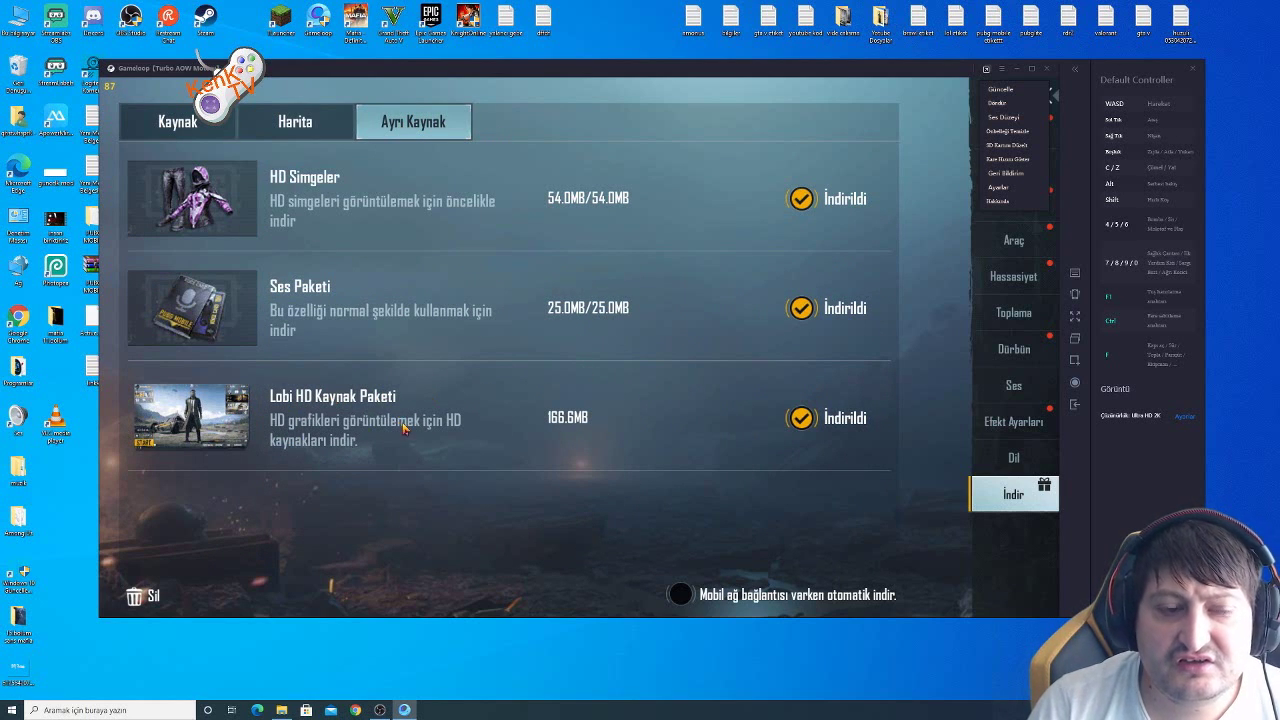
pyautogui.click(307, 131)
pyautogui.click(156, 123)
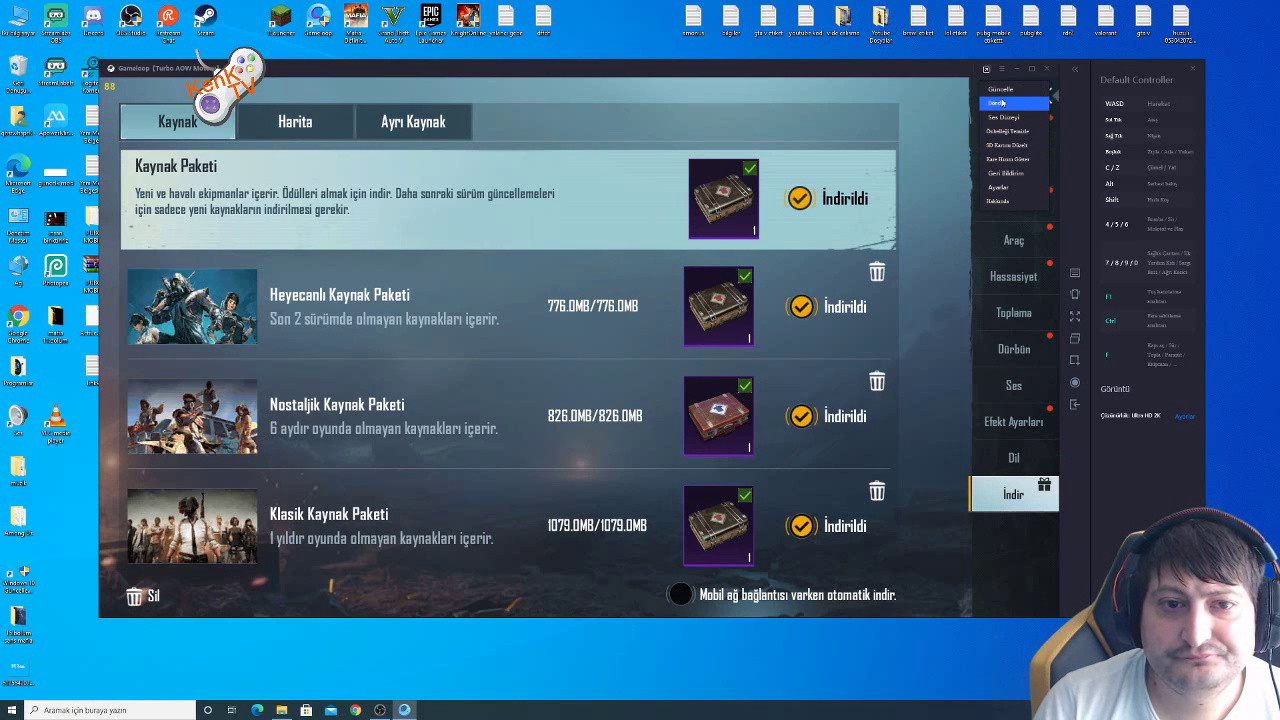
# Check the emulator's version information under Hakkında, dismiss it and close the in-game settings
pyautogui.click(998, 201)
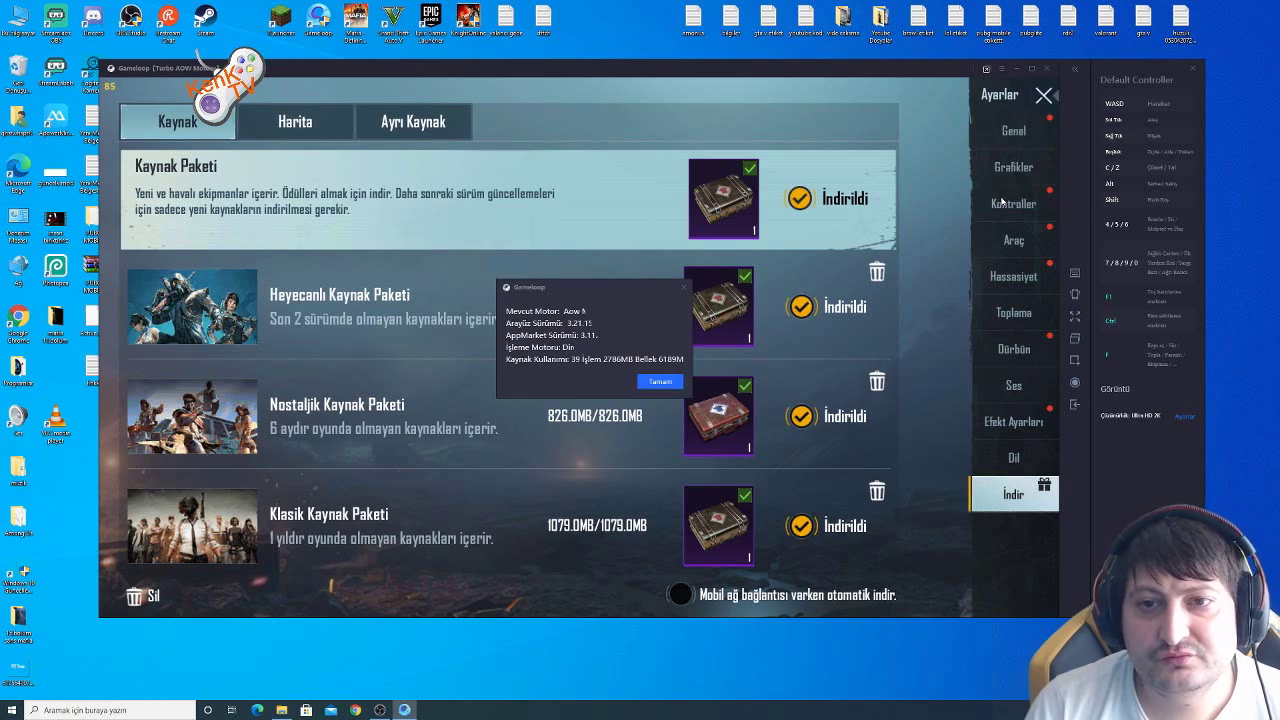
pyautogui.click(660, 382)
pyautogui.click(1044, 96)
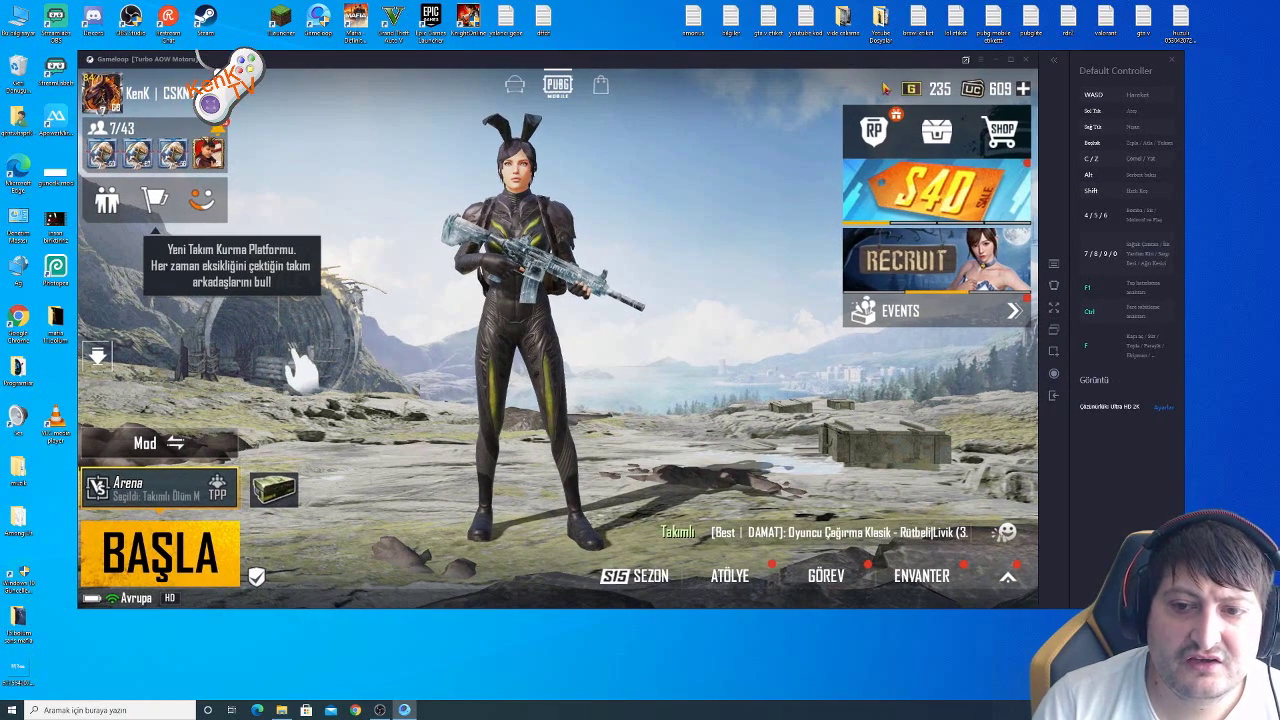
# Exit PUBG MOBILE to the emulator's home screen and open the Tarayıcı browser
pyautogui.click(1055, 400)
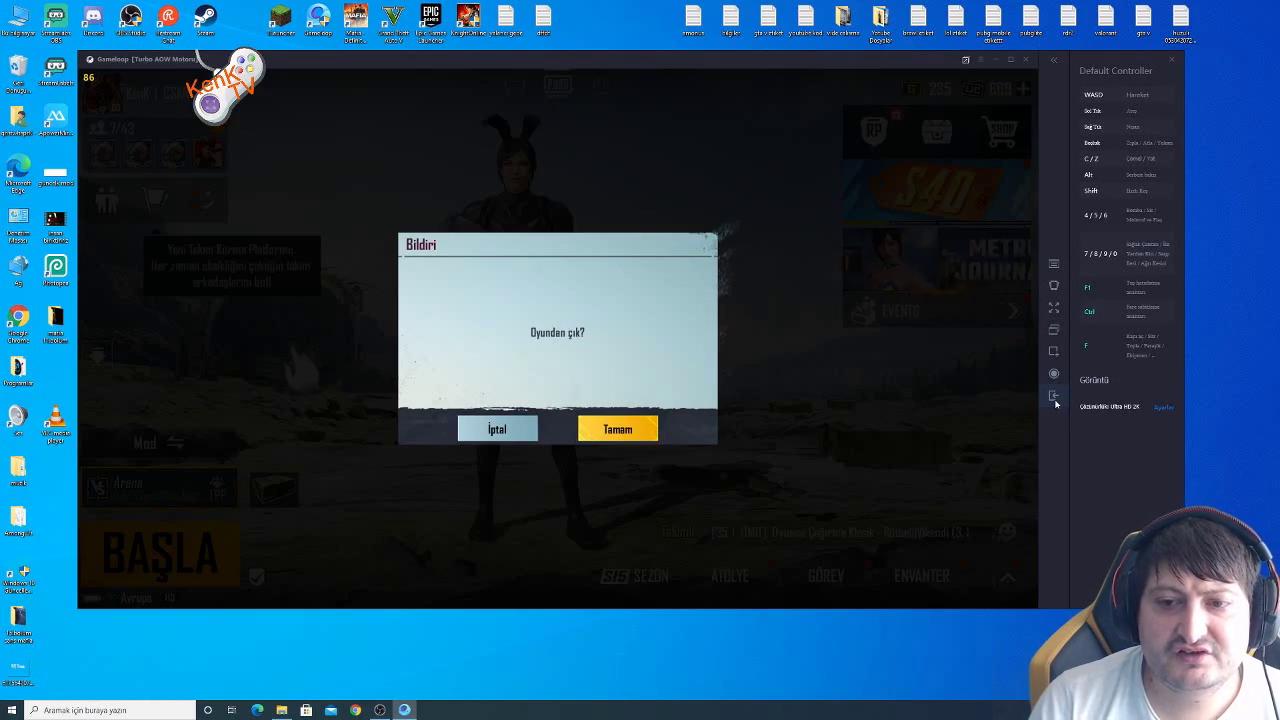
pyautogui.click(618, 431)
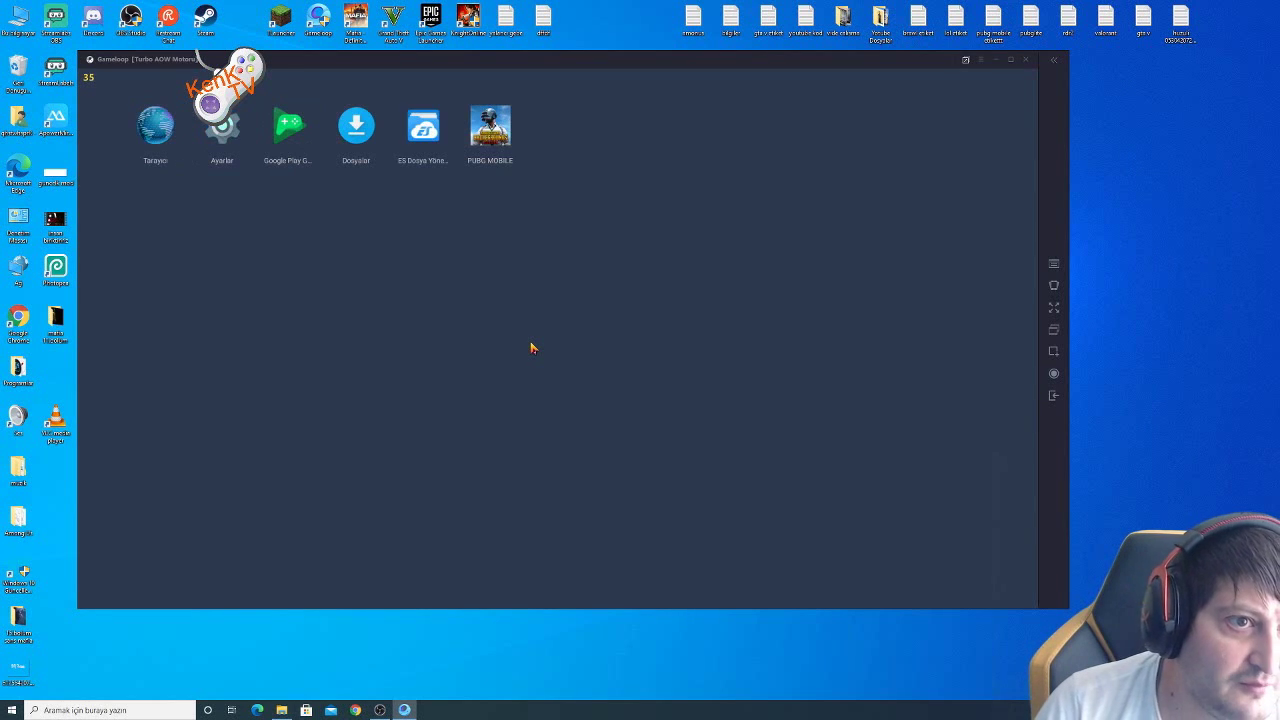
pyautogui.click(158, 128)
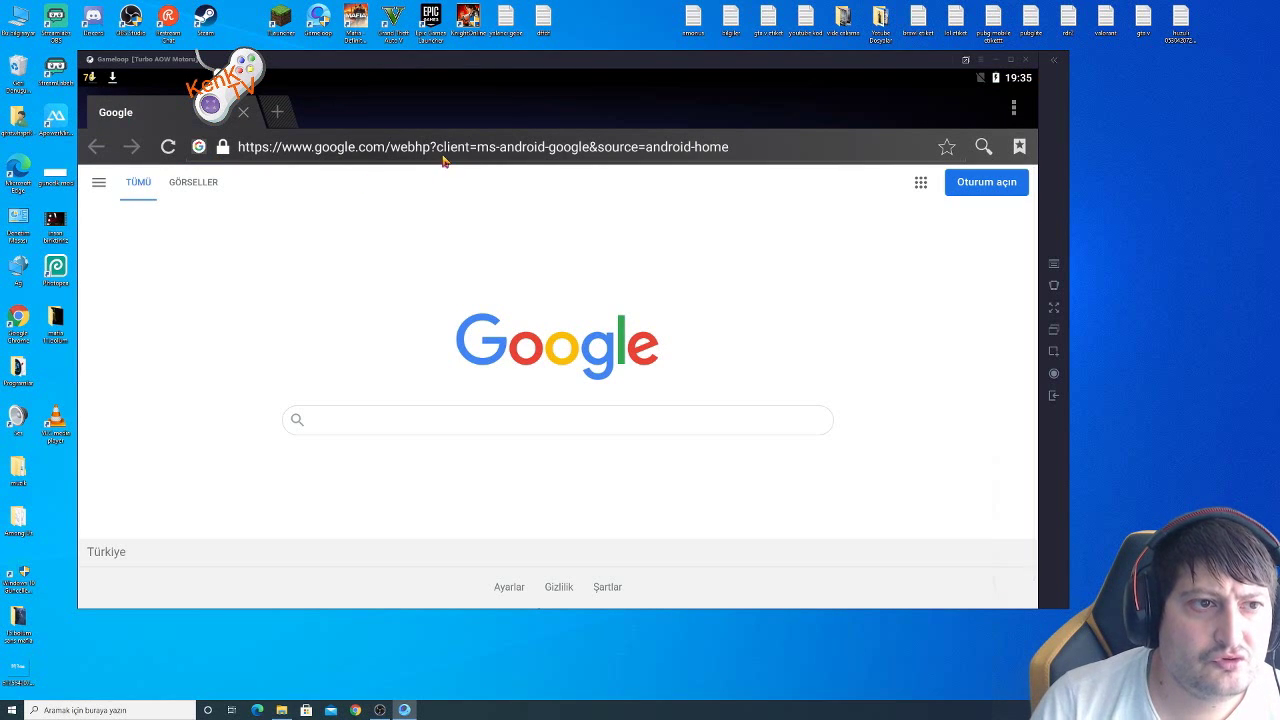
# Search Google for "es file explorer pro apk" using the earlier search suggestion
pyautogui.click(370, 147)
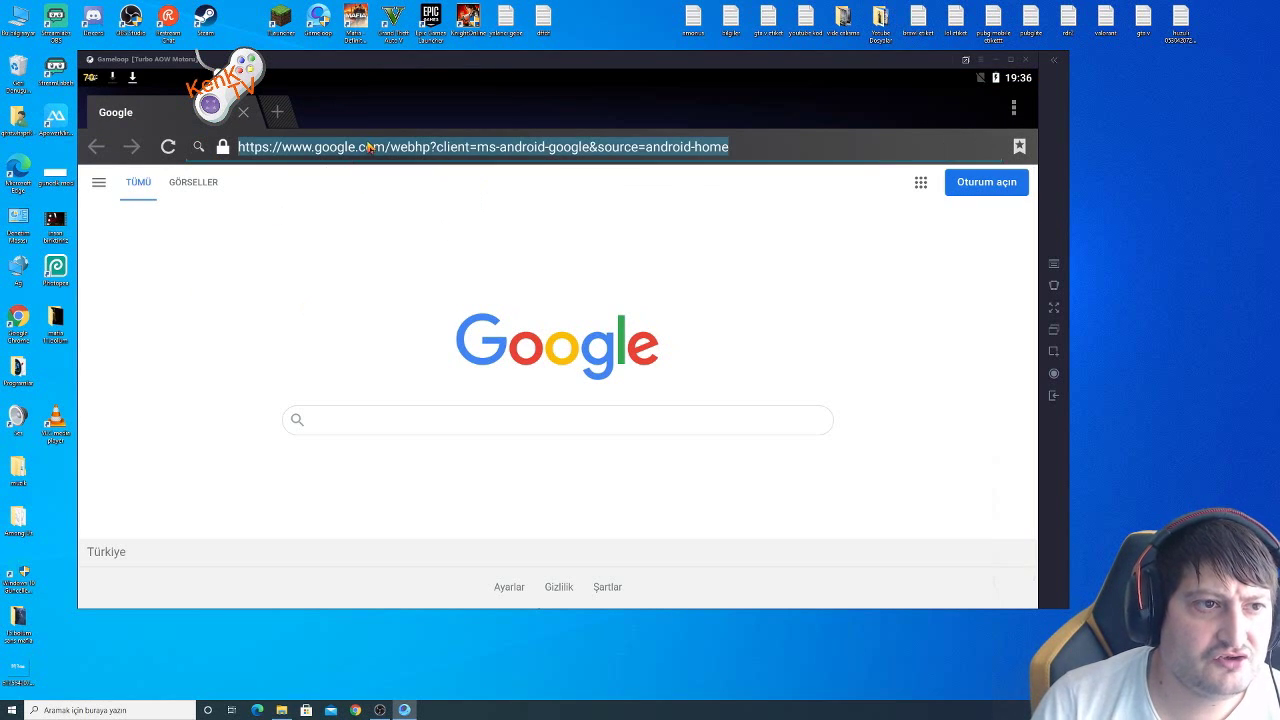
pyautogui.click(381, 420)
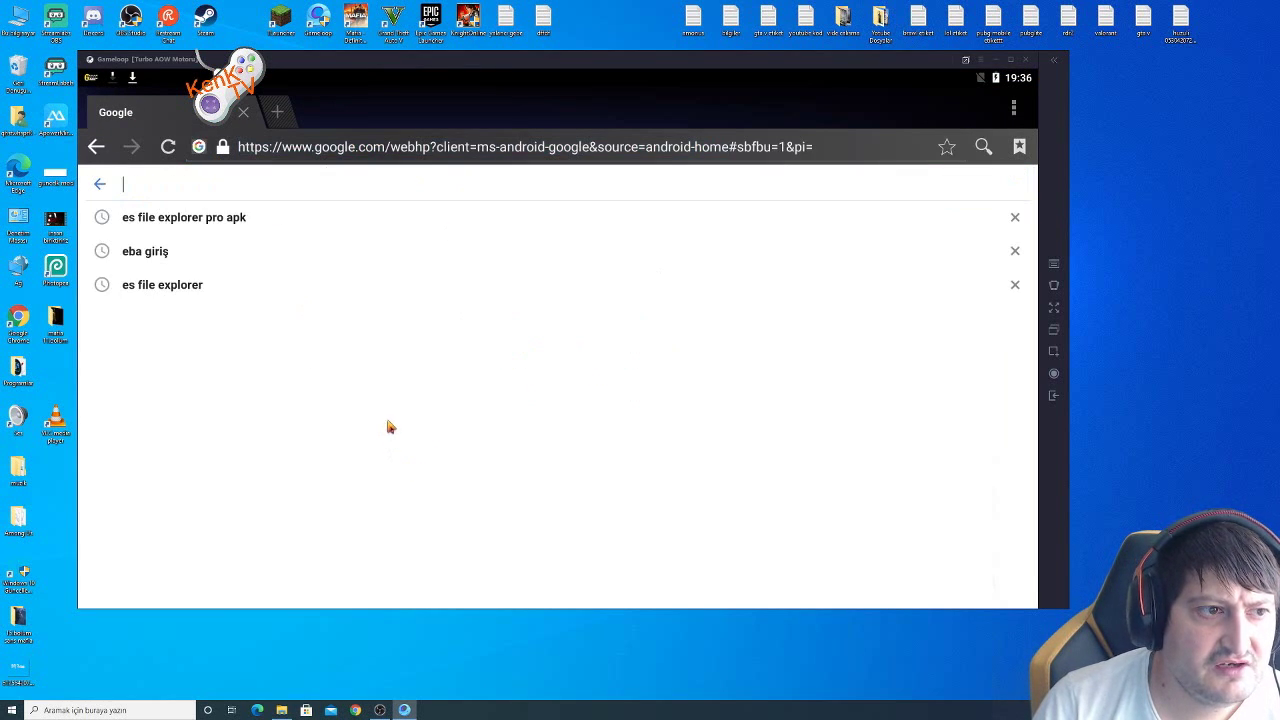
pyautogui.click(204, 220)
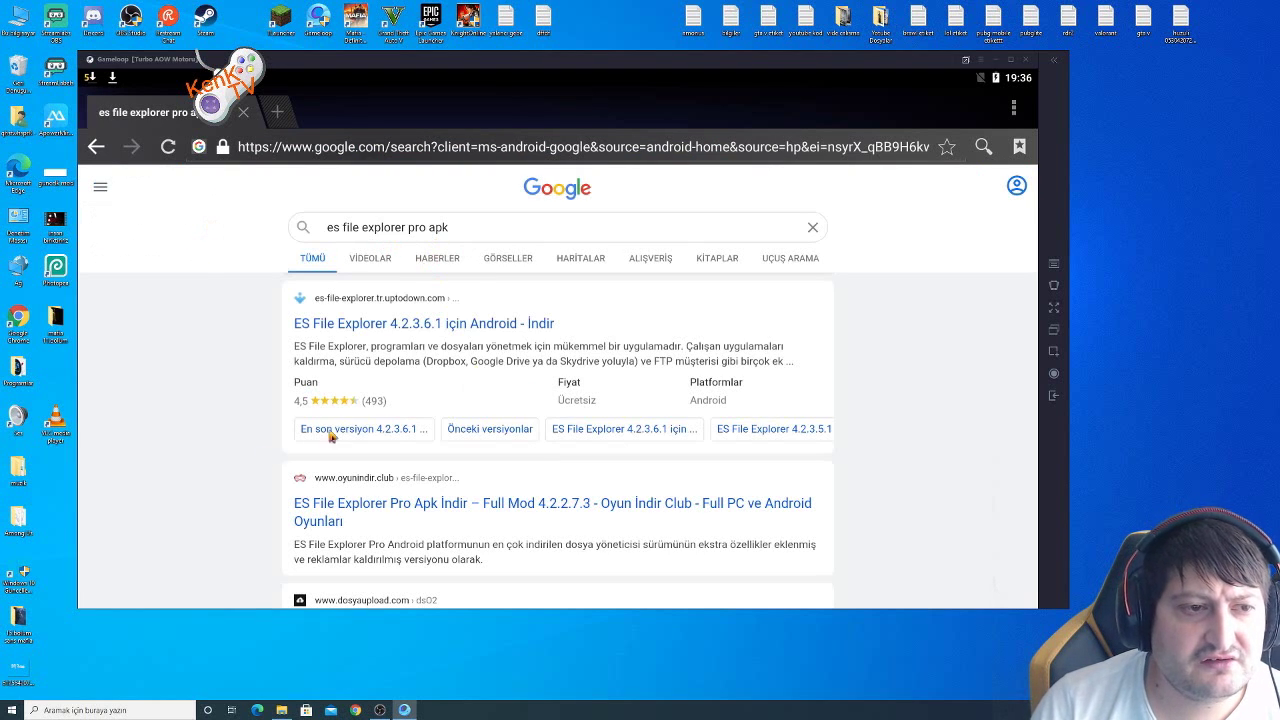
# Open the APKPure page for ES File Explorer File Manager from the results and download its APK
pyautogui.scroll(-10, 475, 488)
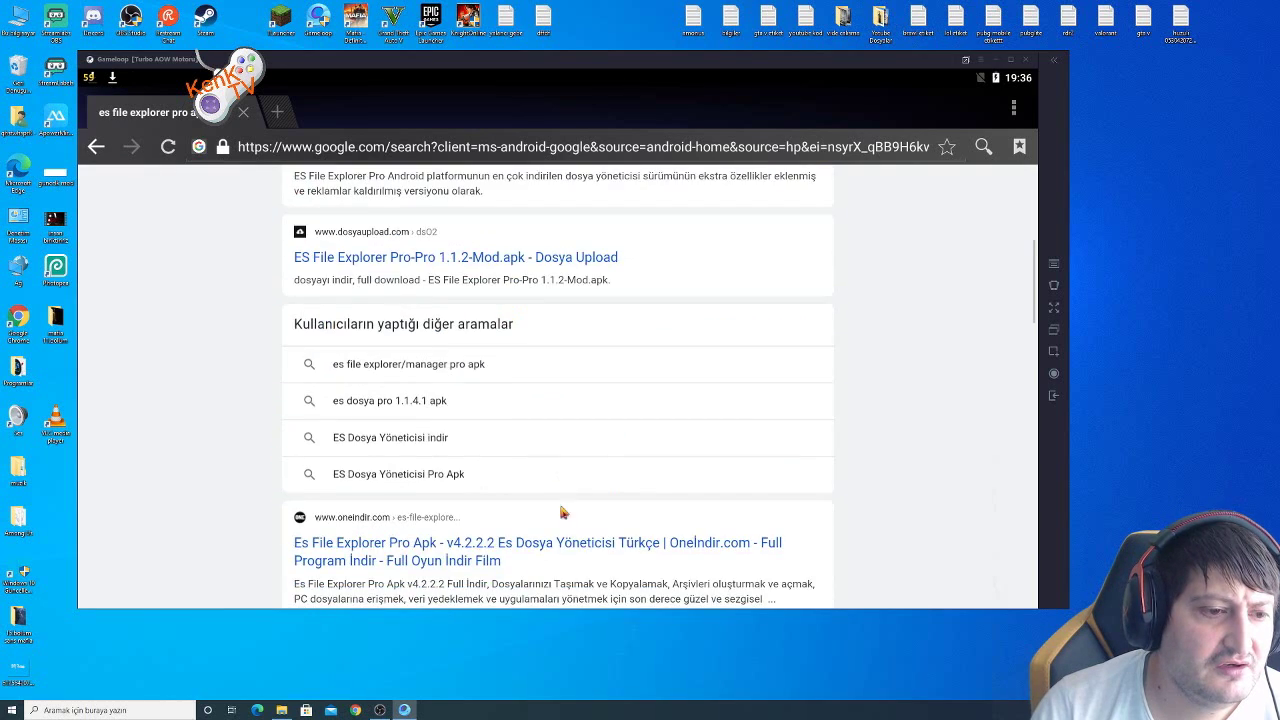
pyautogui.click(316, 337)
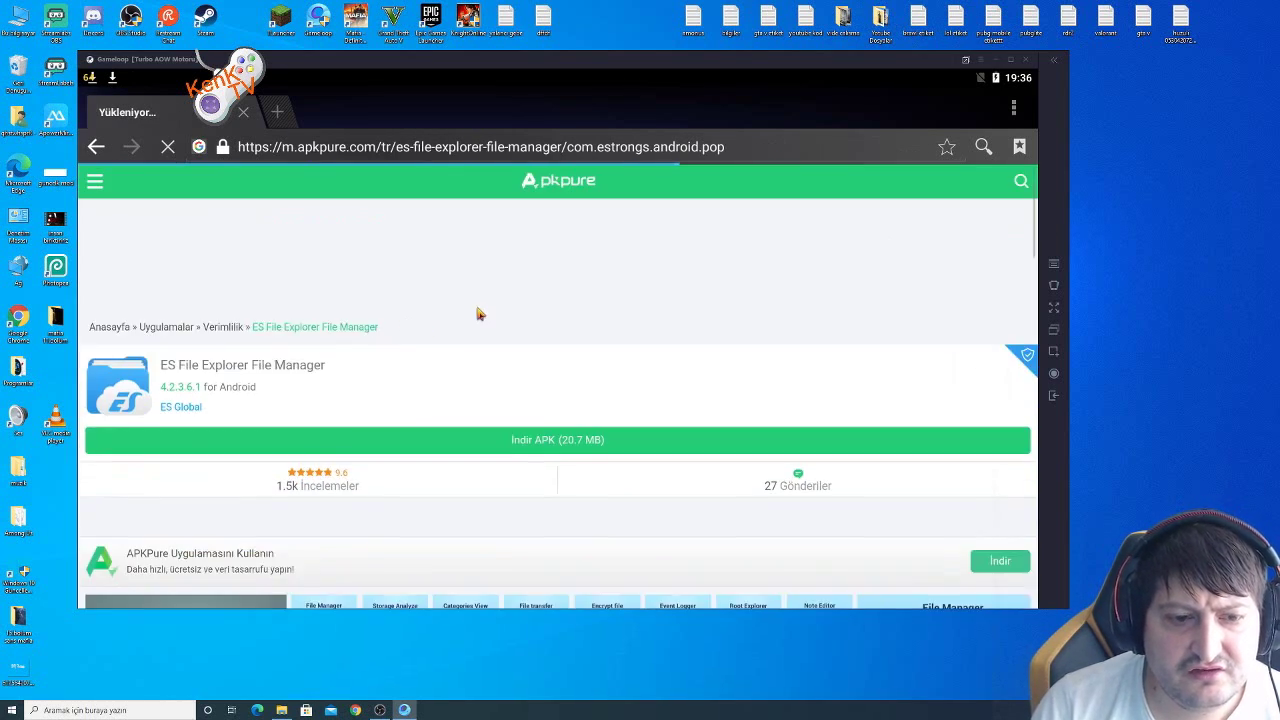
pyautogui.click(541, 447)
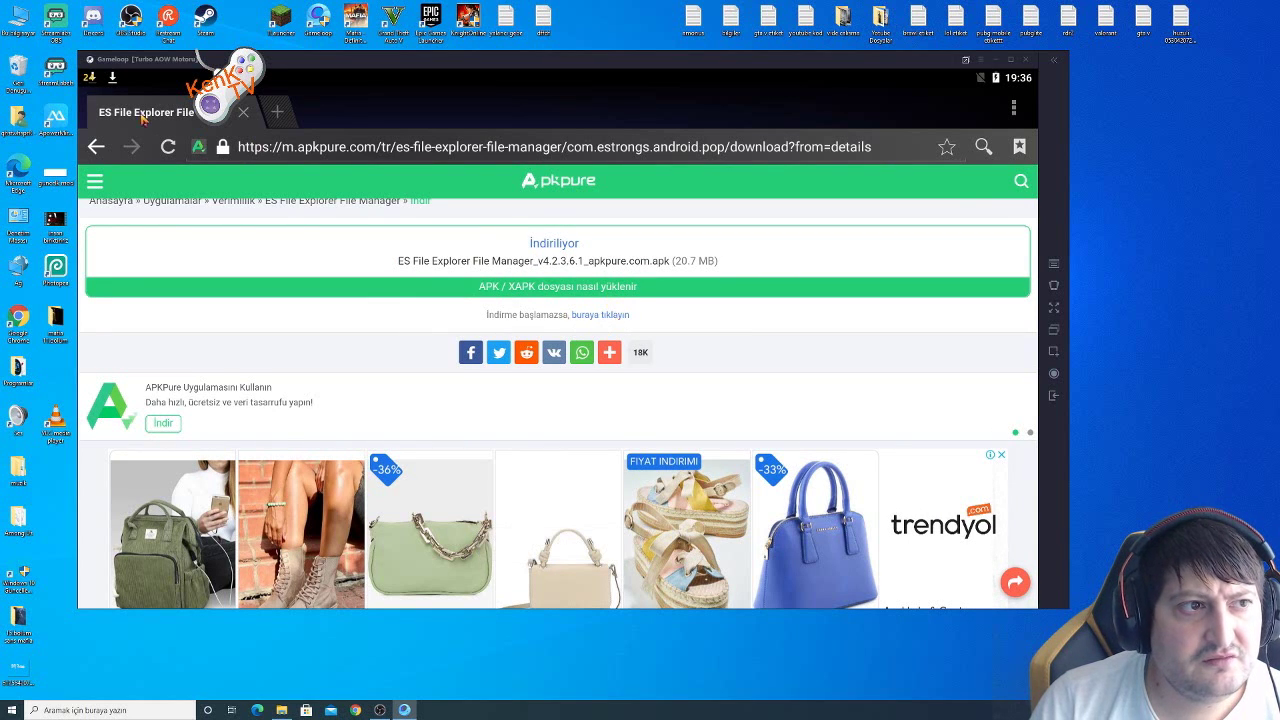
# Check the APK download's progress in the notifications and look through the rest of the APKPure page
pyautogui.moveTo(106, 80); pyautogui.dragTo(154, 223)
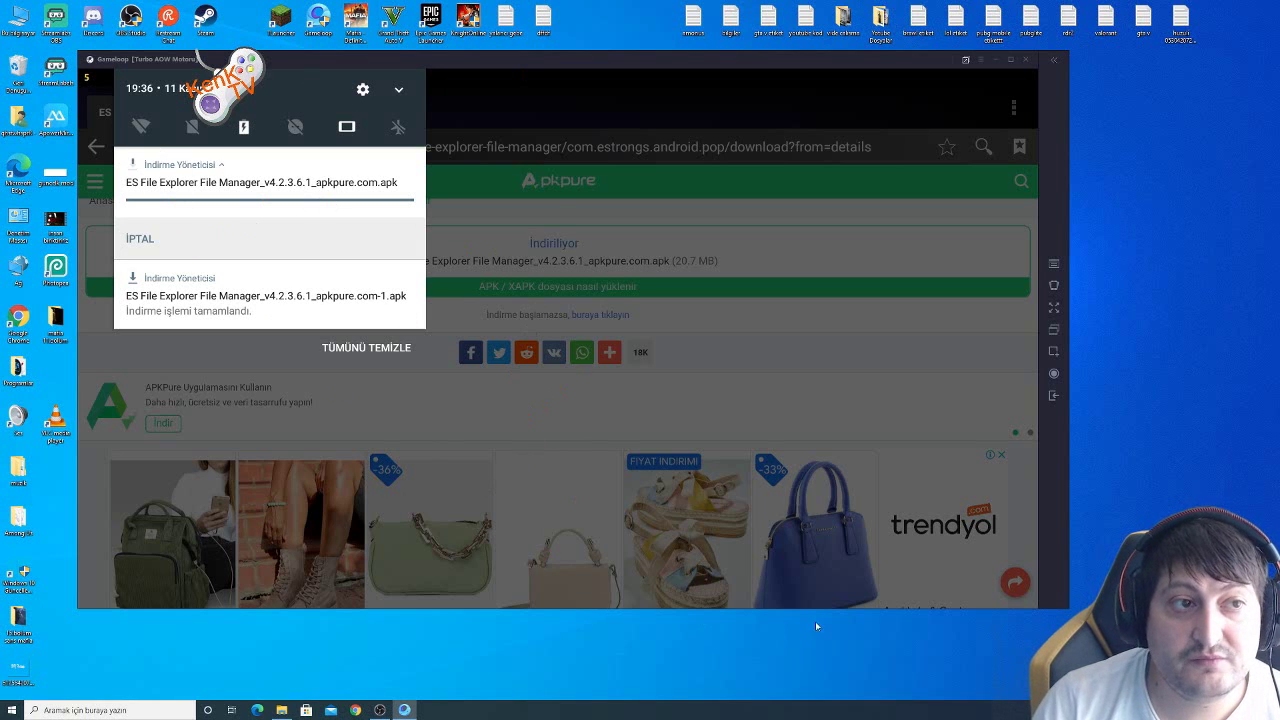
pyautogui.click(810, 560)
pyautogui.scroll(-4, 757, 352)
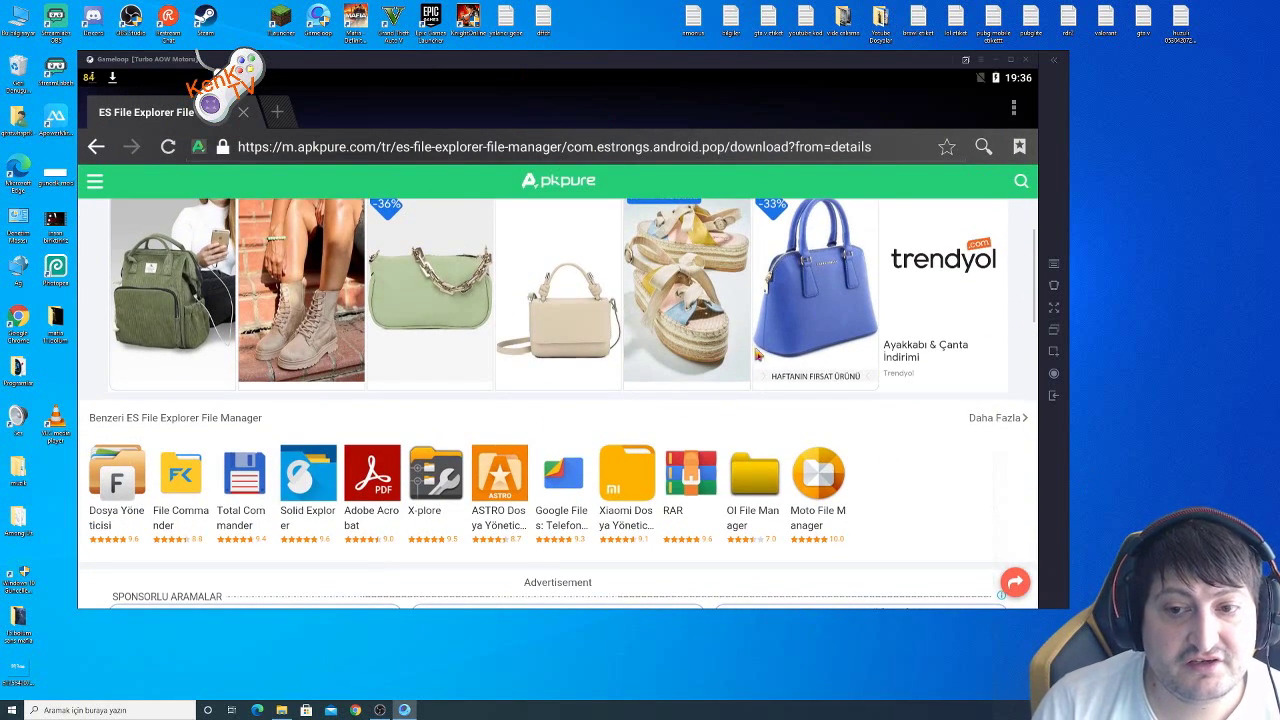
pyautogui.scroll(-10, 757, 352)
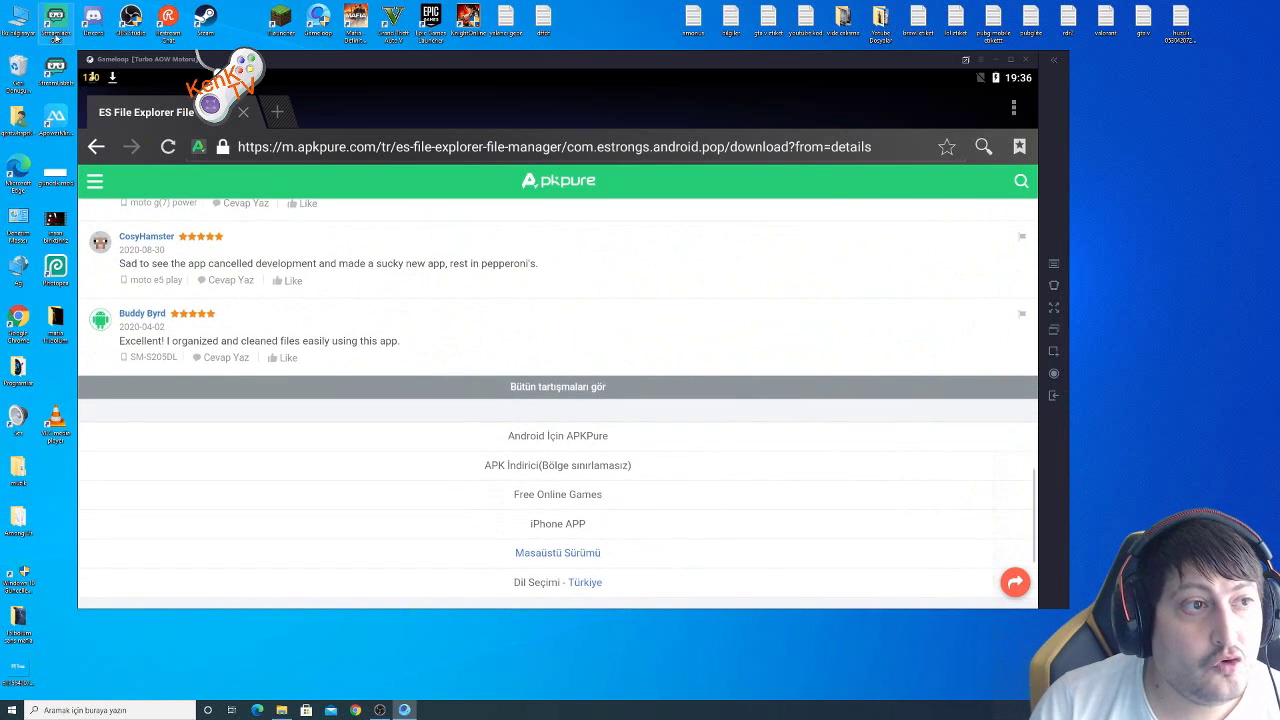
# Open the completed ES File Explorer APK download with Paket yükleyici and cancel the update installation
pyautogui.moveTo(129, 78); pyautogui.dragTo(154, 250)
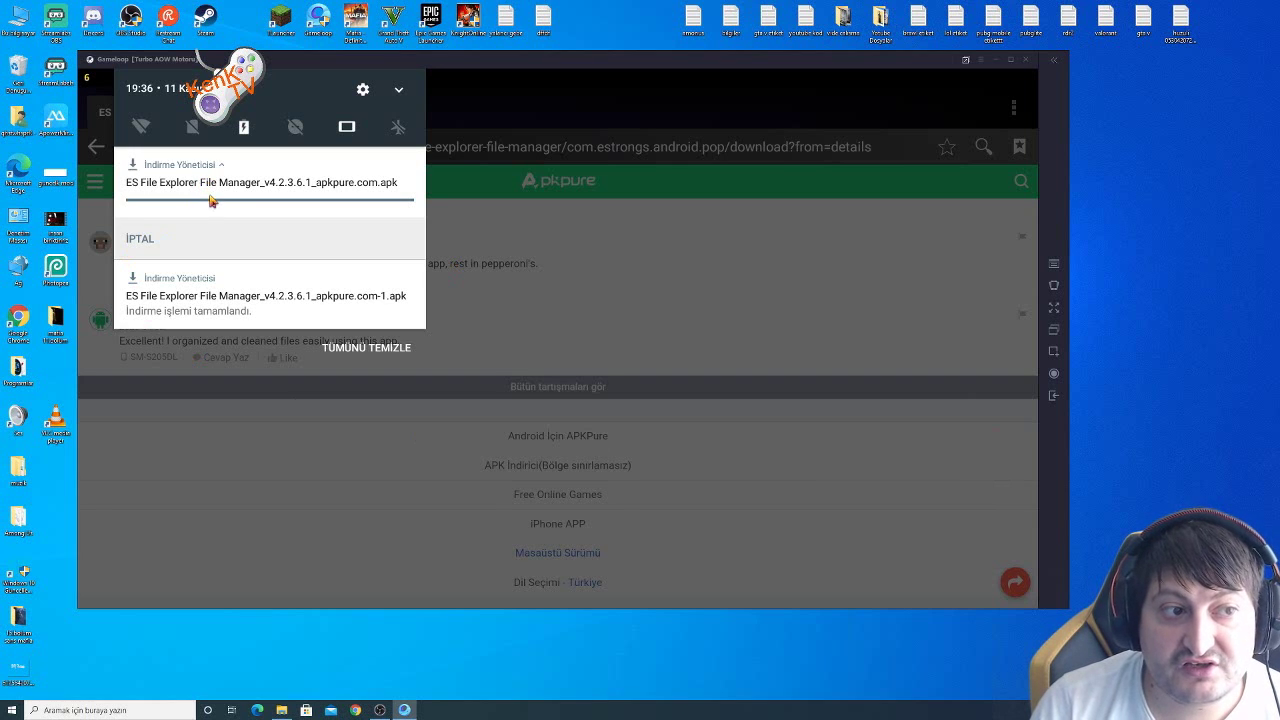
pyautogui.click(311, 312)
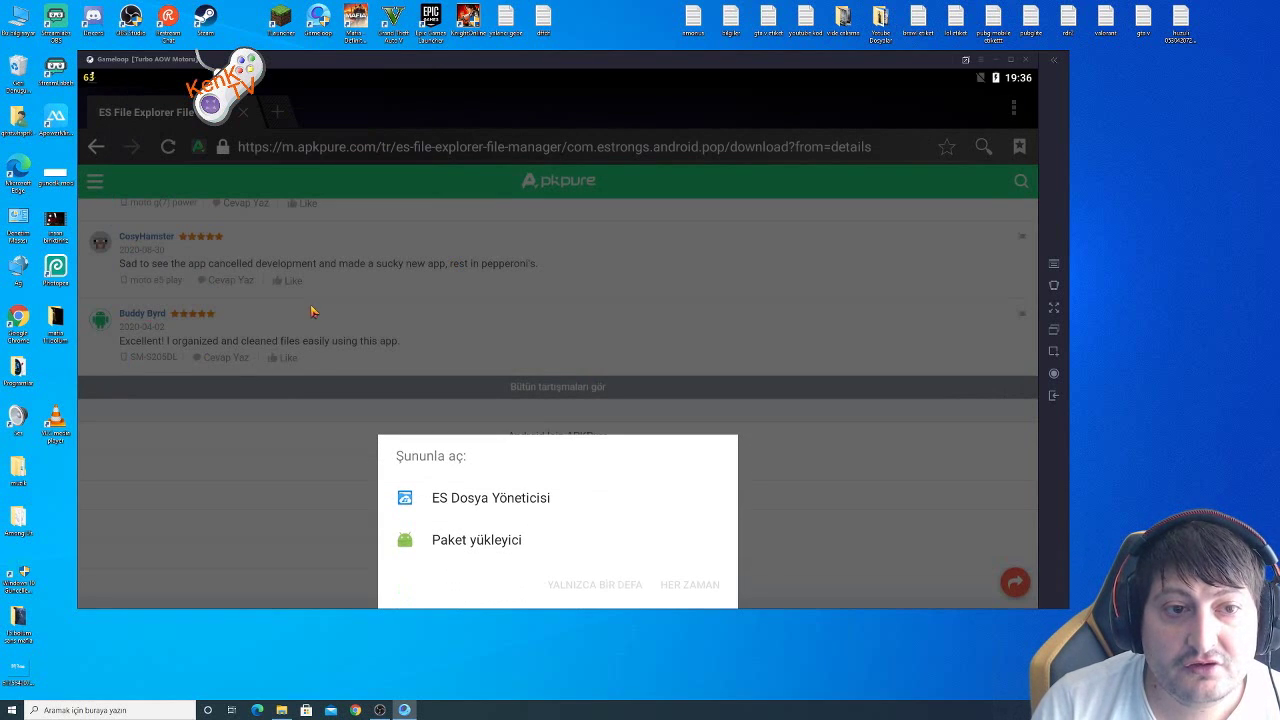
pyautogui.click(476, 541)
pyautogui.click(627, 593)
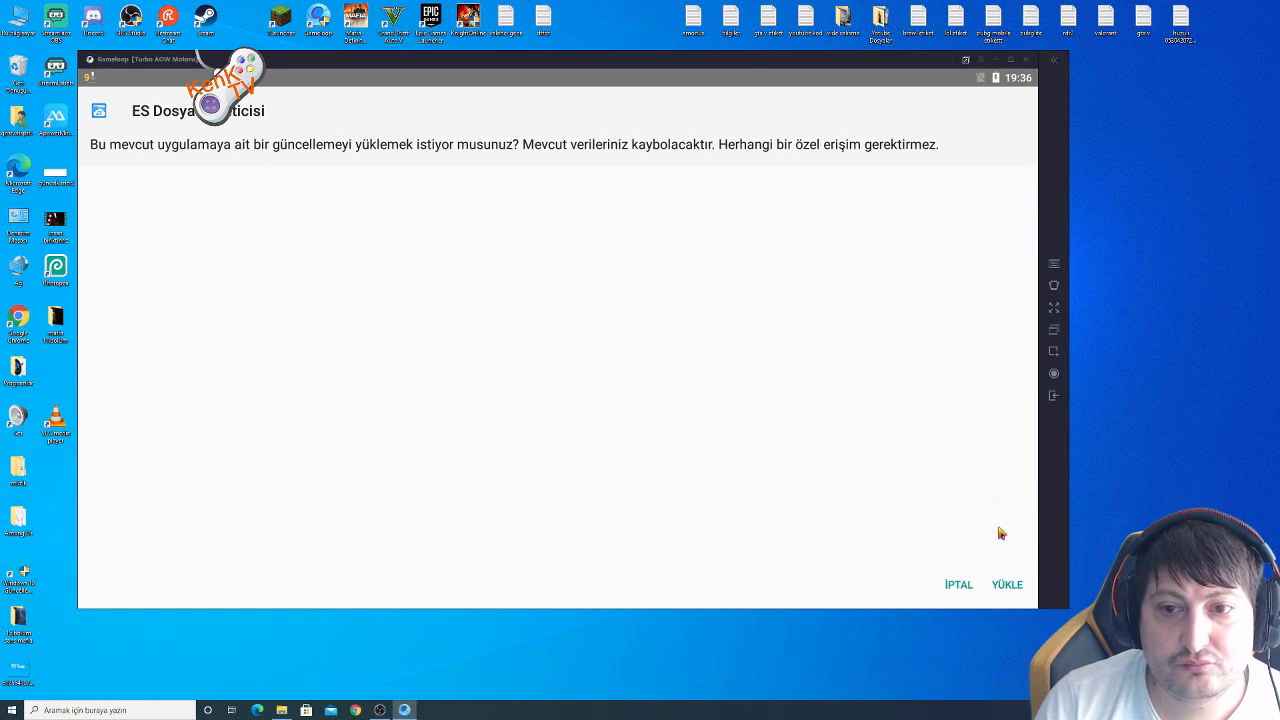
pyautogui.click(964, 588)
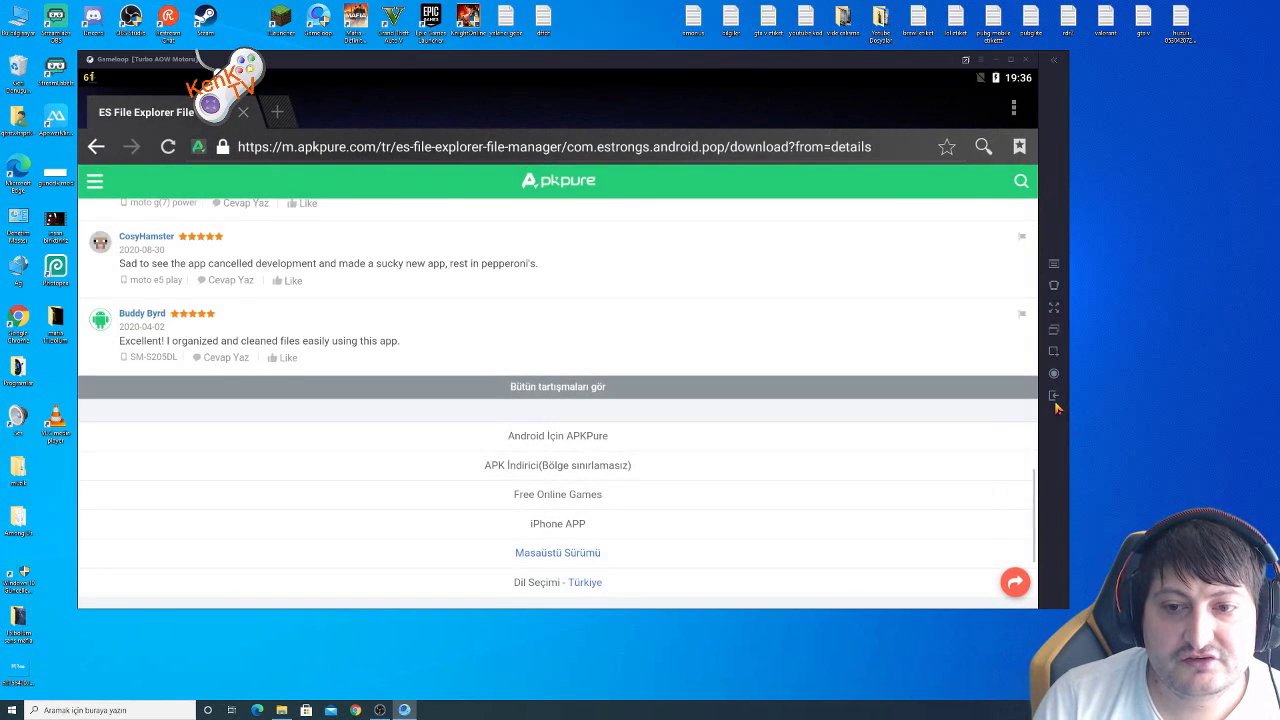
# Return to the emulator's home screen and open ES Dosya Yöneticisi in full screen
pyautogui.click(1055, 401)
pyautogui.click(1055, 399)
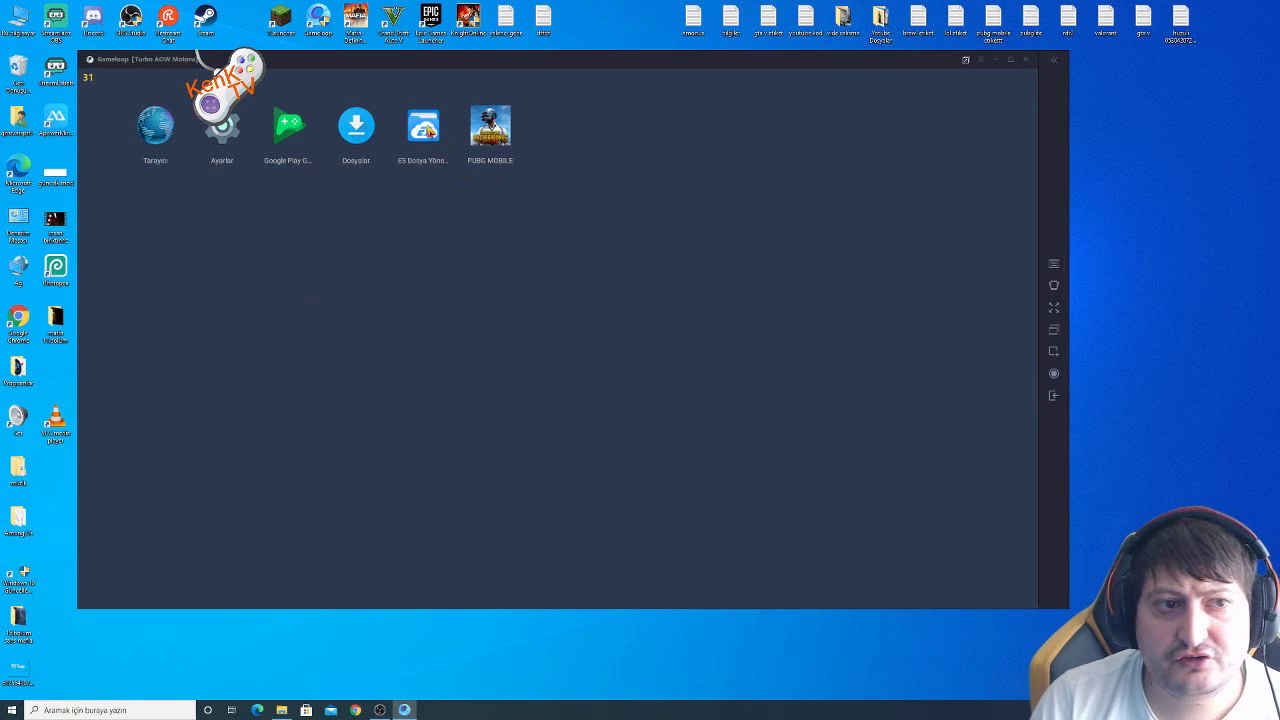
pyautogui.click(429, 131)
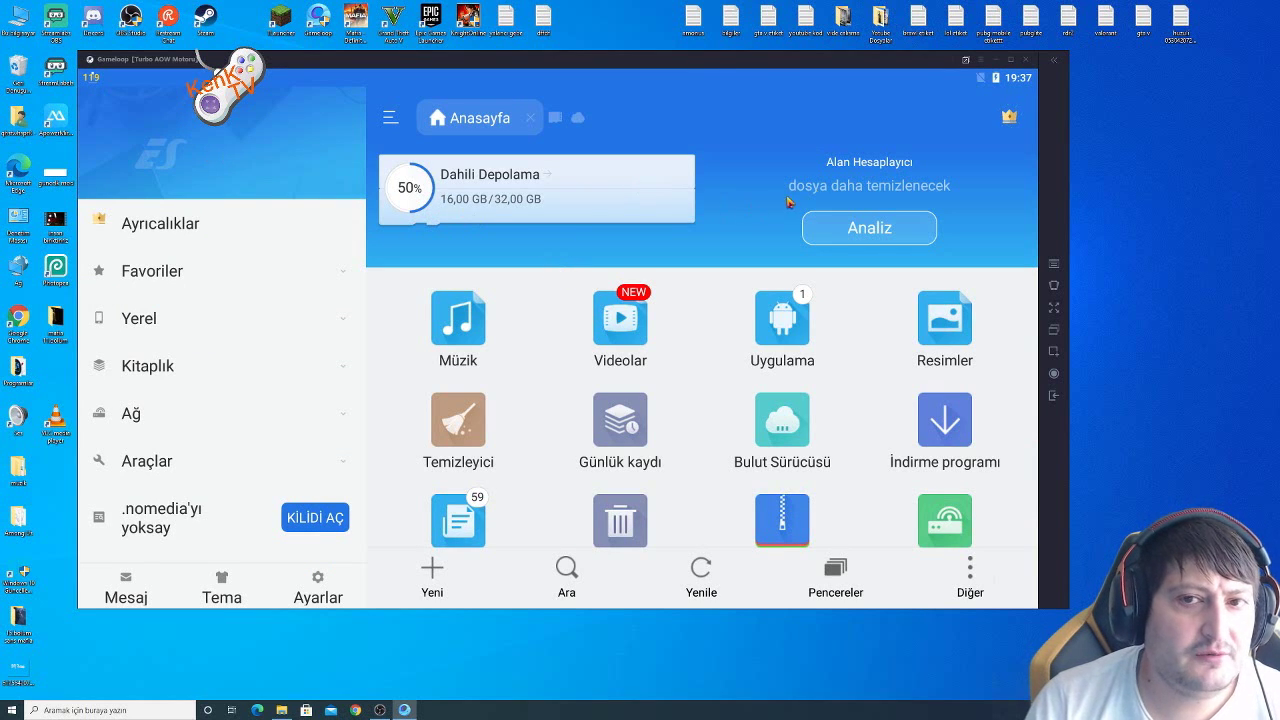
pyautogui.click(1057, 311)
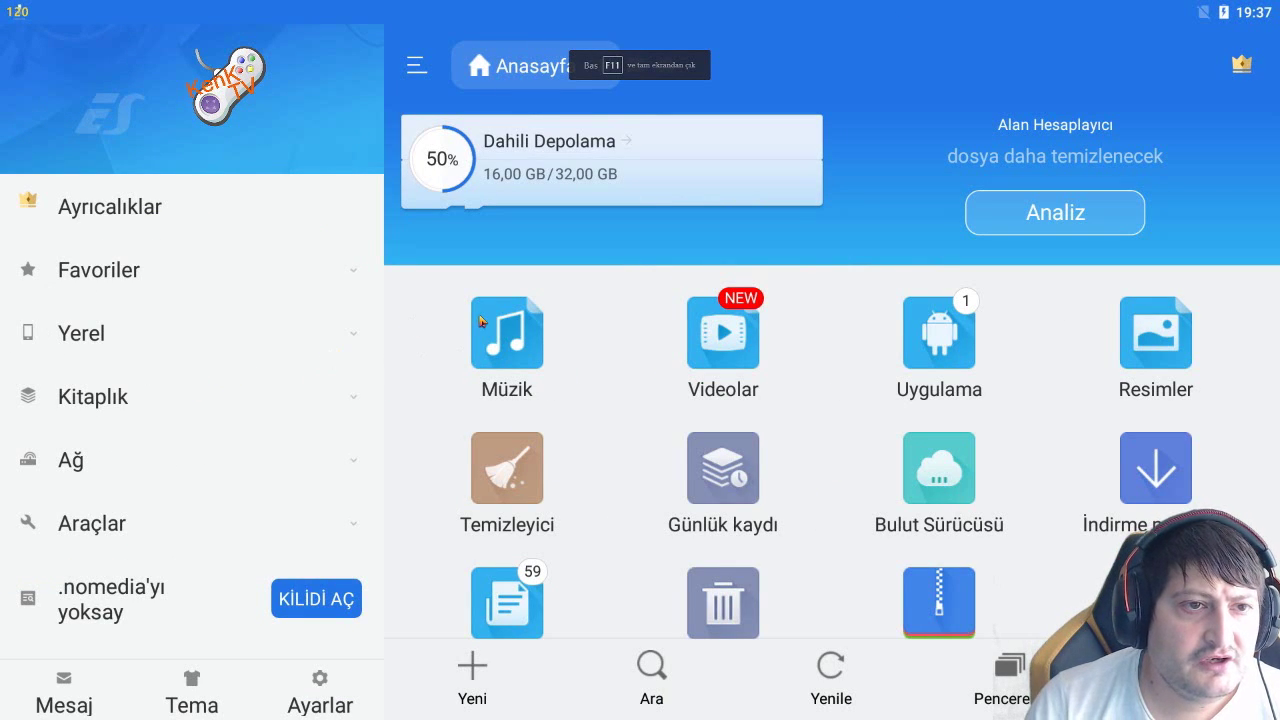
# View the Dahili Depolama folders, hide the navigation sidebar and return to the Anasayfa page
pyautogui.click(446, 169)
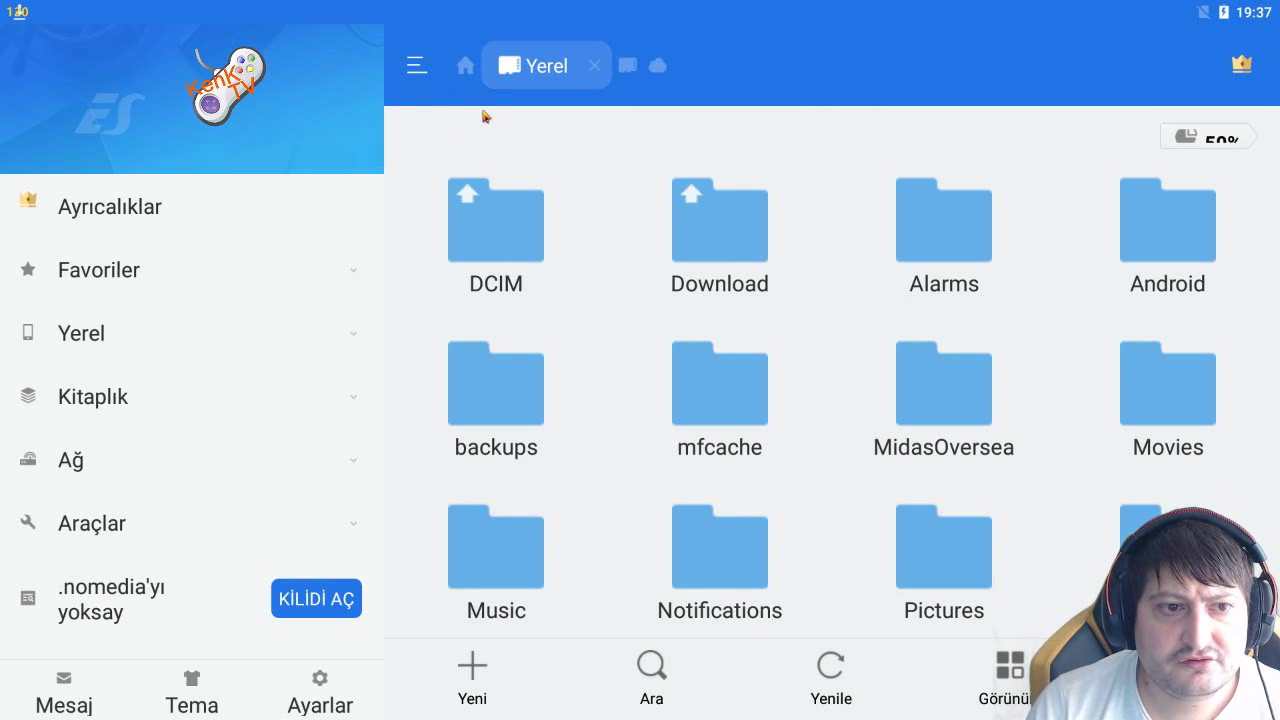
pyautogui.click(416, 66)
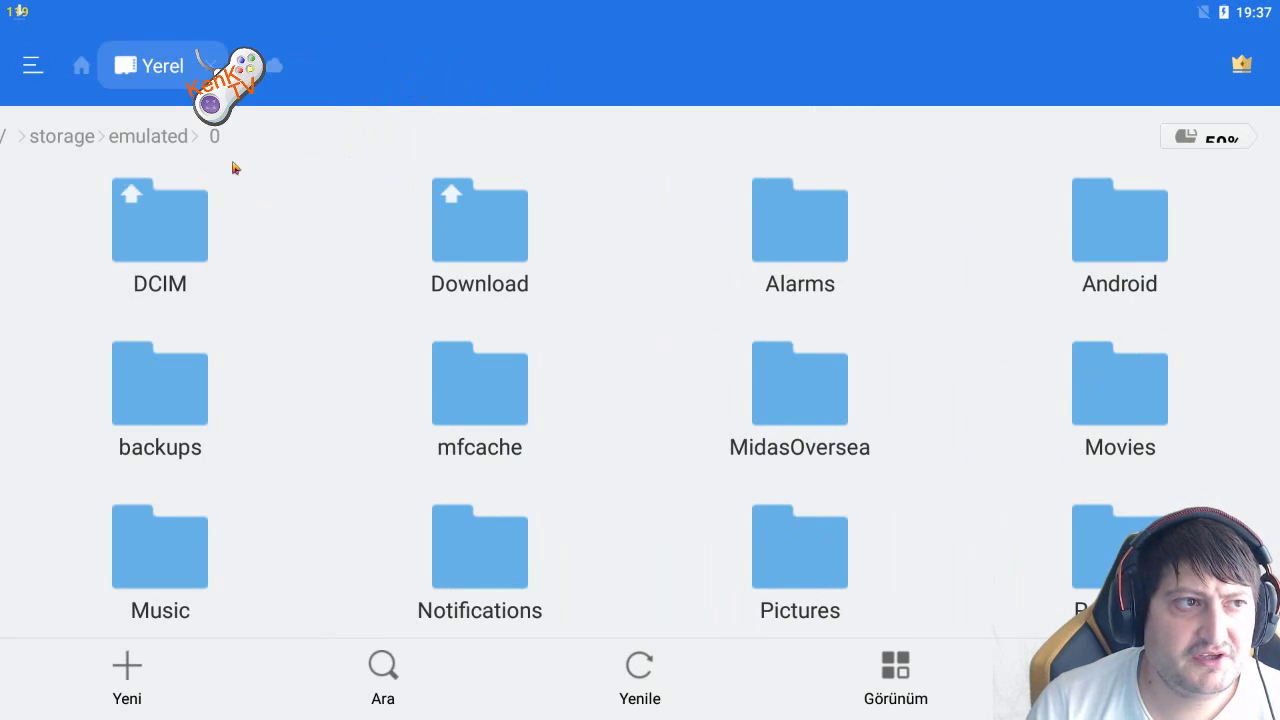
pyautogui.click(82, 66)
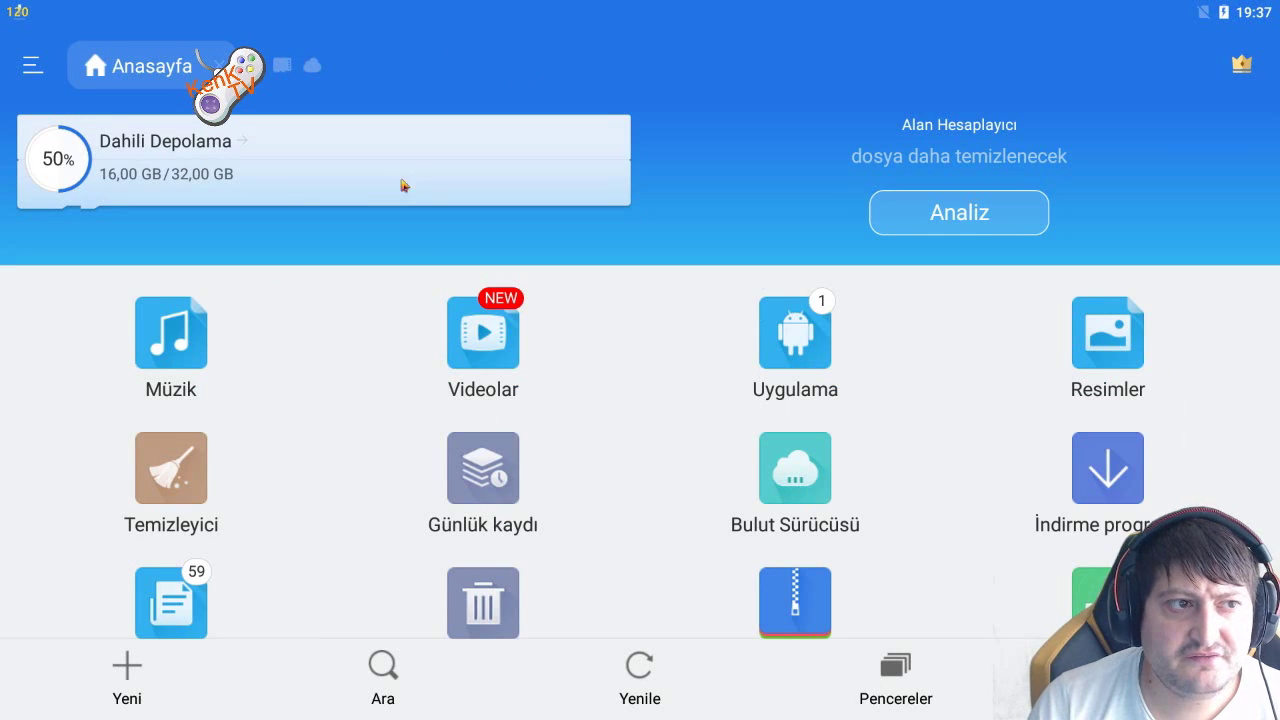
# Open the share1 folder inside the root-level data folder of Dahili Depolama
pyautogui.click(86, 165)
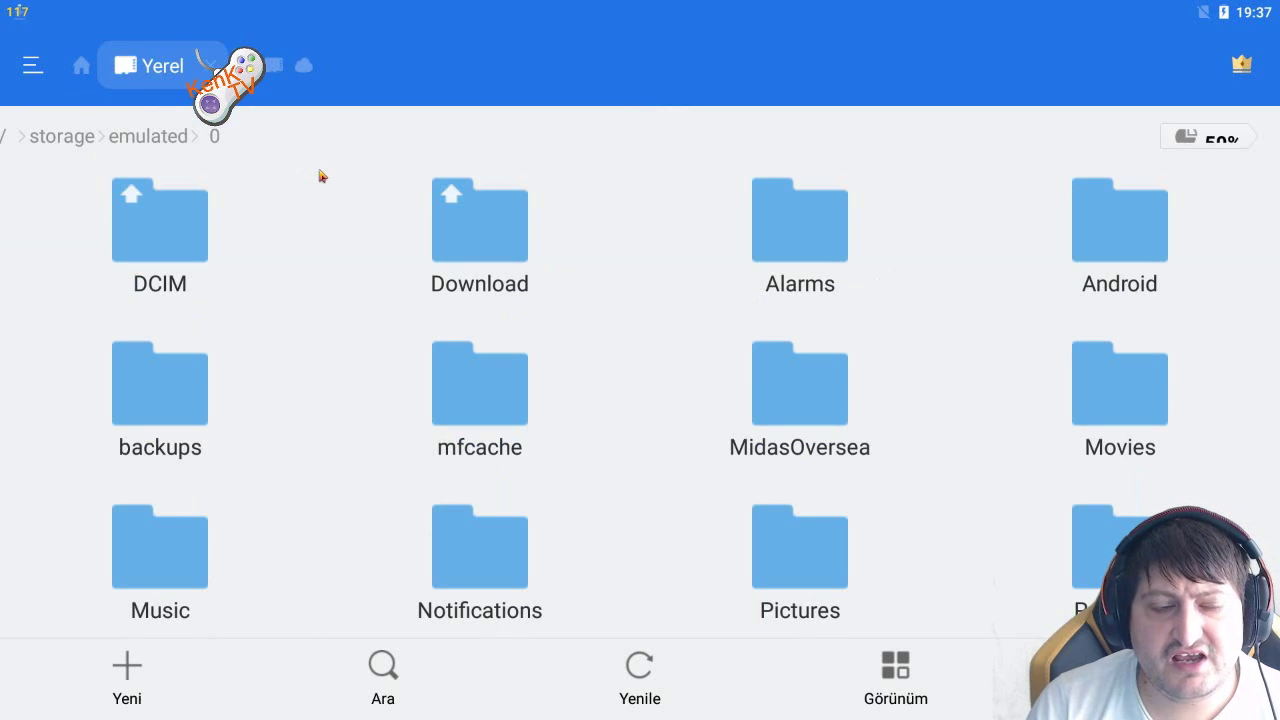
pyautogui.click(9, 138)
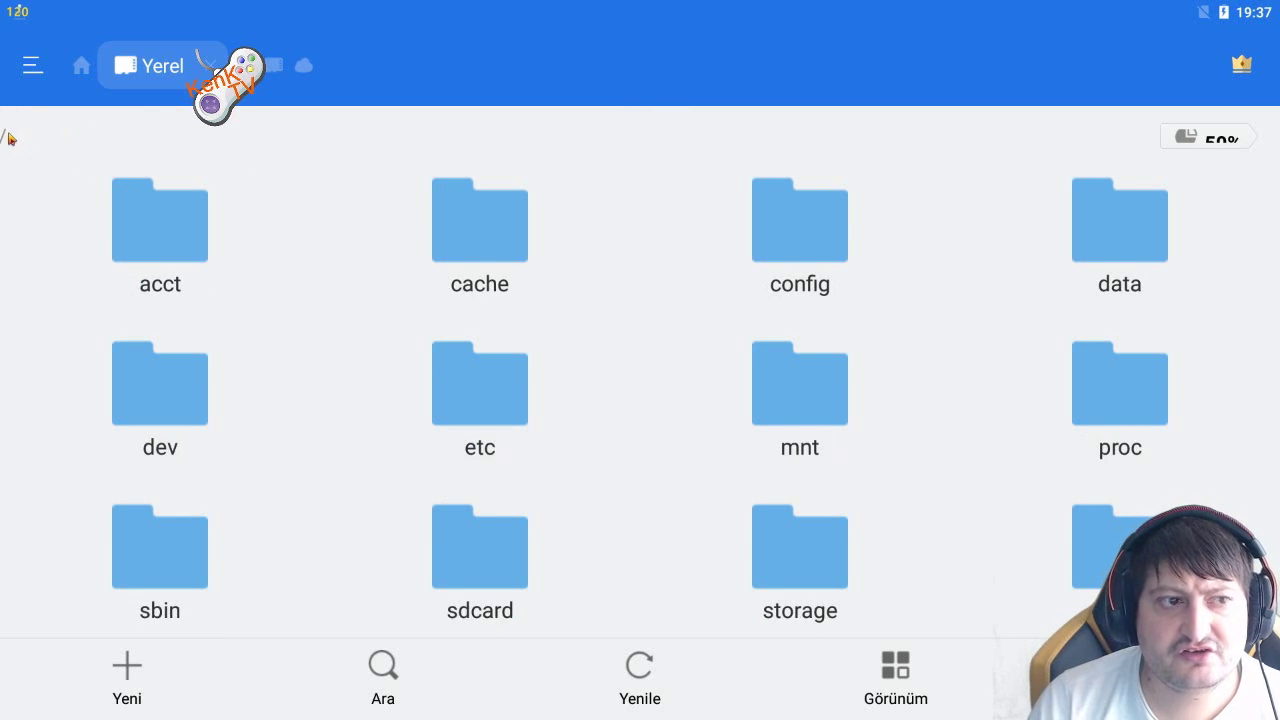
pyautogui.click(1122, 229)
pyautogui.moveTo(654, 546); pyautogui.dragTo(640, 463)
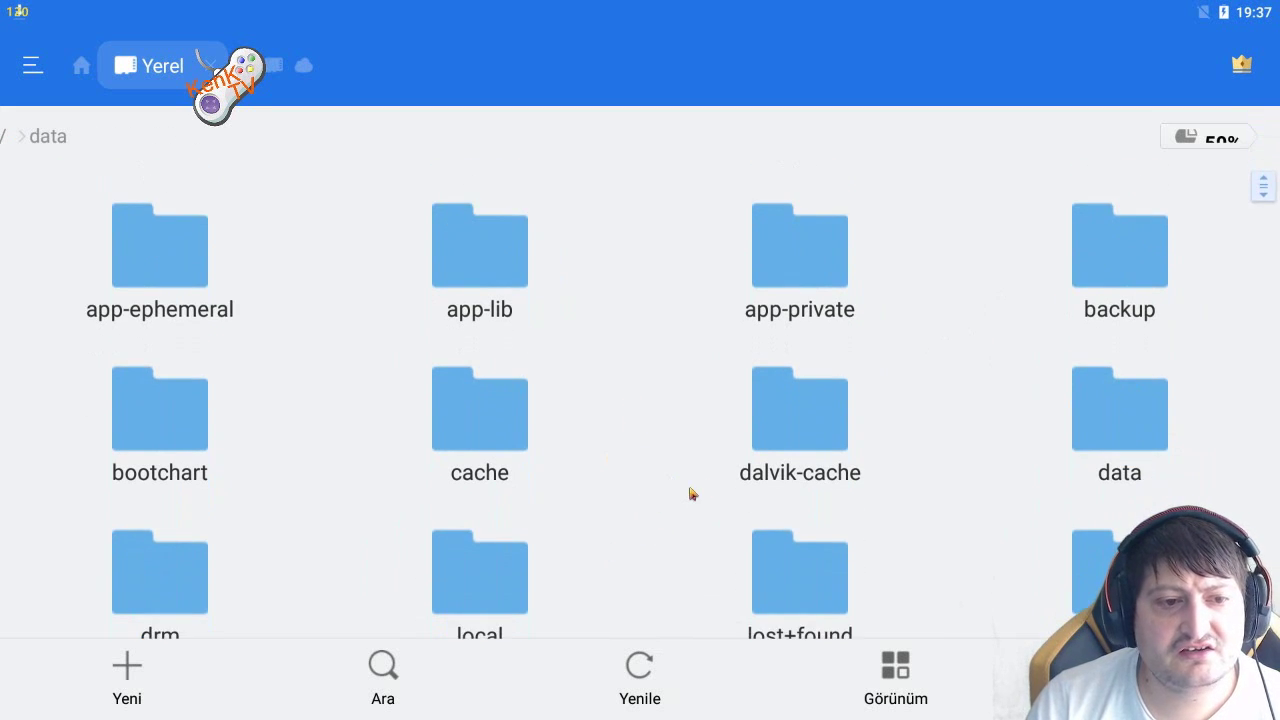
pyautogui.scroll(-6, 690, 493)
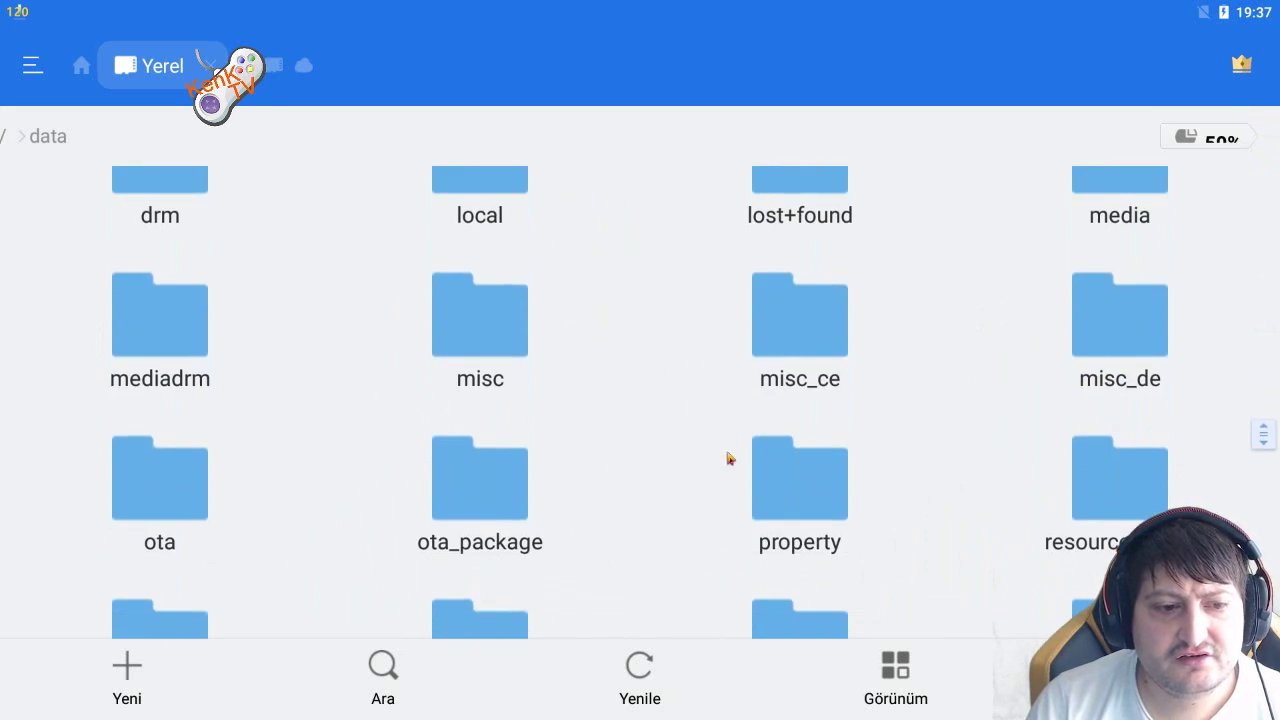
pyautogui.moveTo(728, 458); pyautogui.dragTo(714, 323)
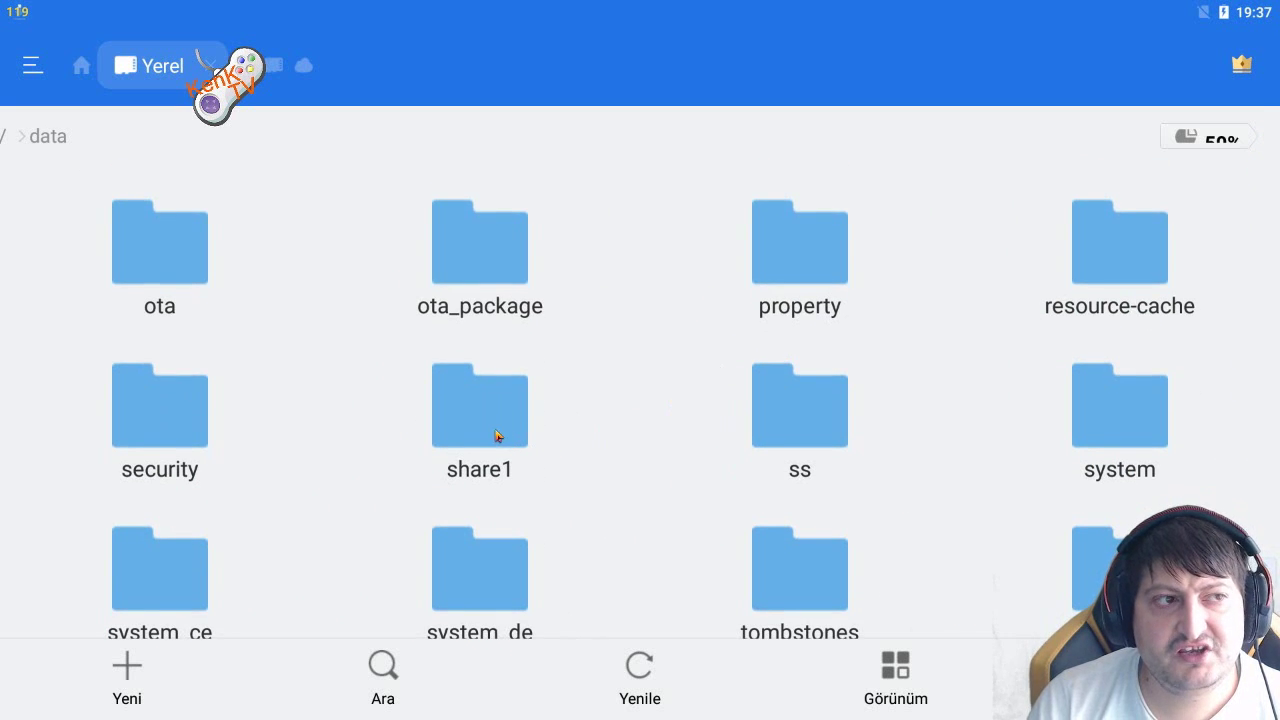
pyautogui.click(500, 423)
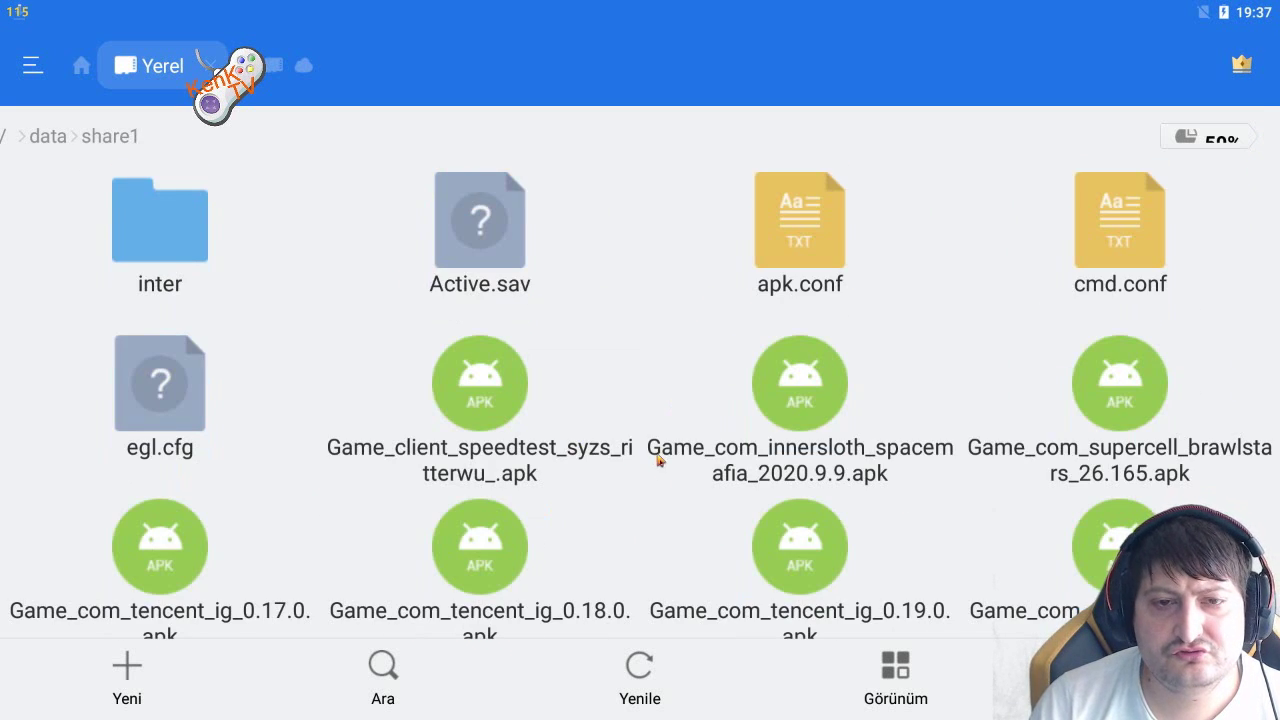
# Look through the share1 folder's files and copy Active.sav
pyautogui.scroll(-6, 658, 460)
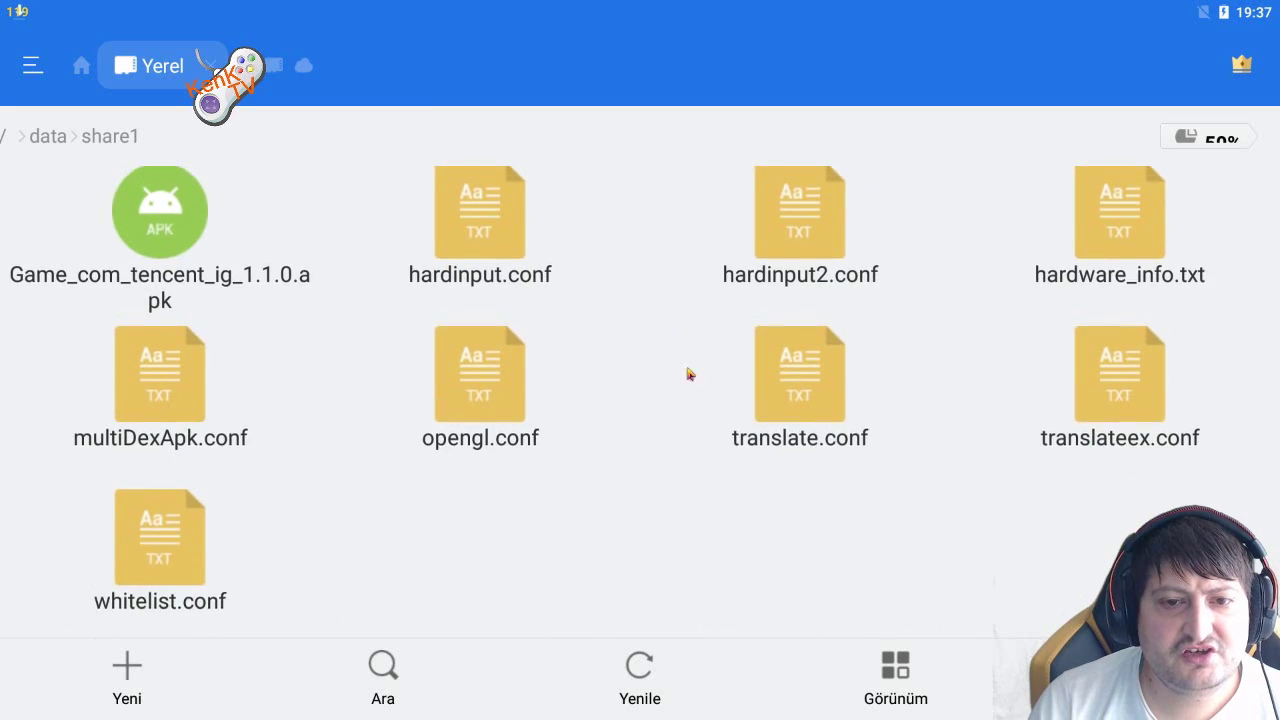
pyautogui.moveTo(688, 374); pyautogui.dragTo(688, 530)
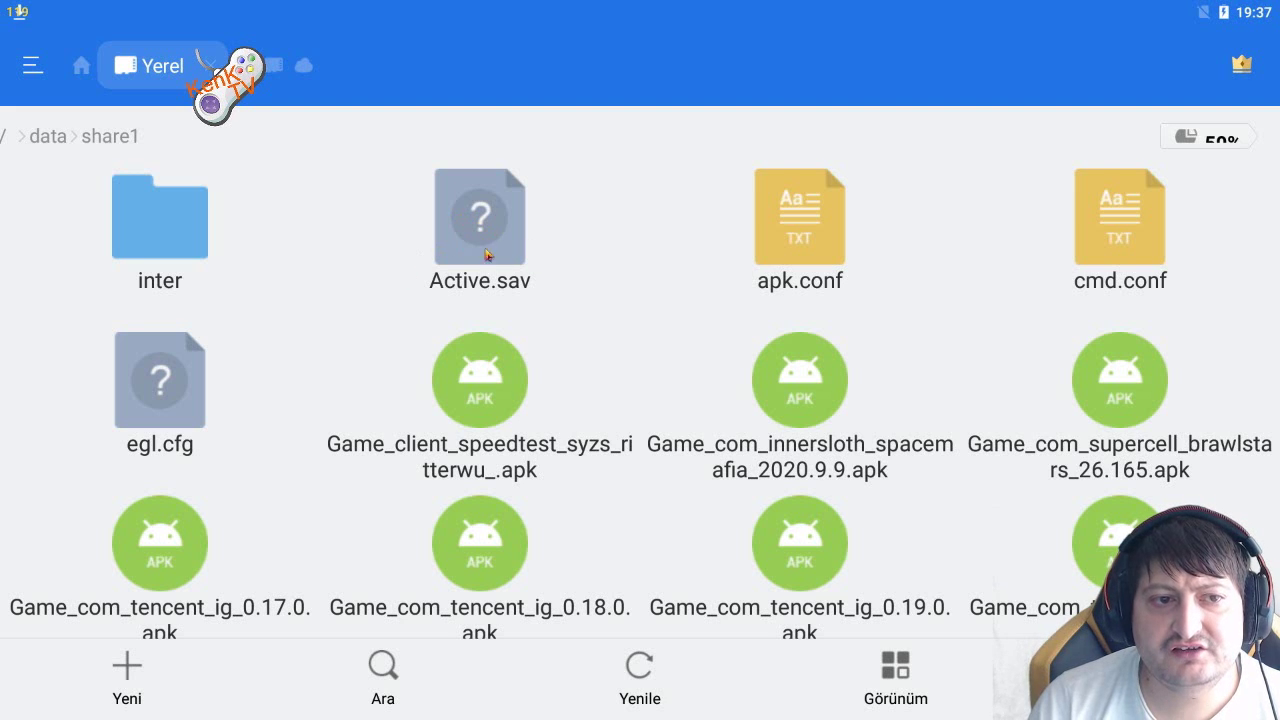
pyautogui.click(503, 242)
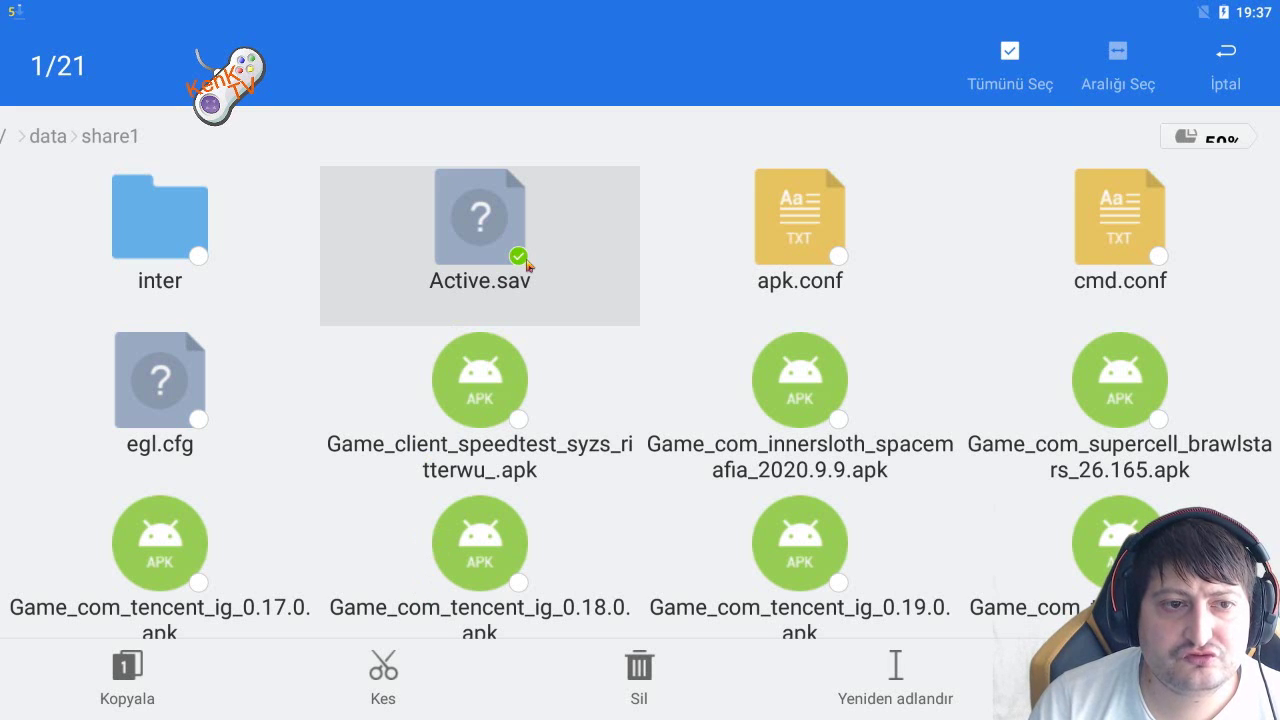
pyautogui.click(137, 688)
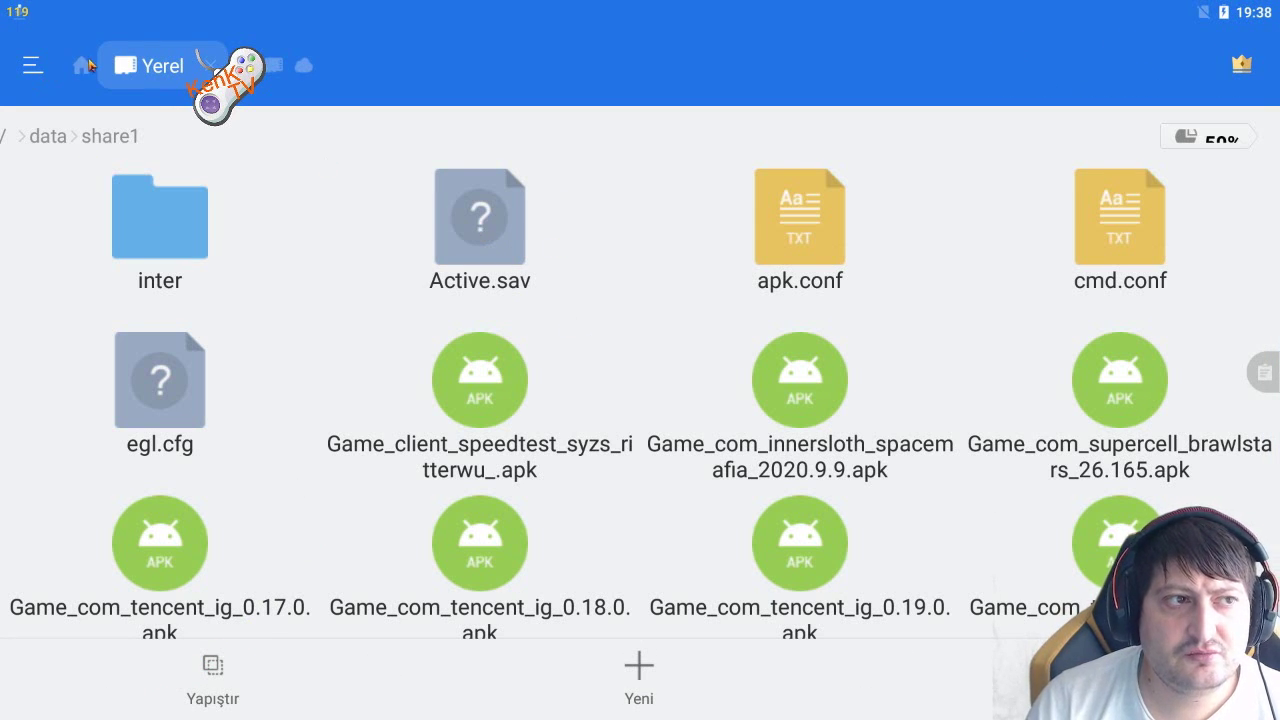
# Return to Anasayfa and open the game folder Android/data/com.tencent.ig in Dahili Depolama
pyautogui.click(86, 65)
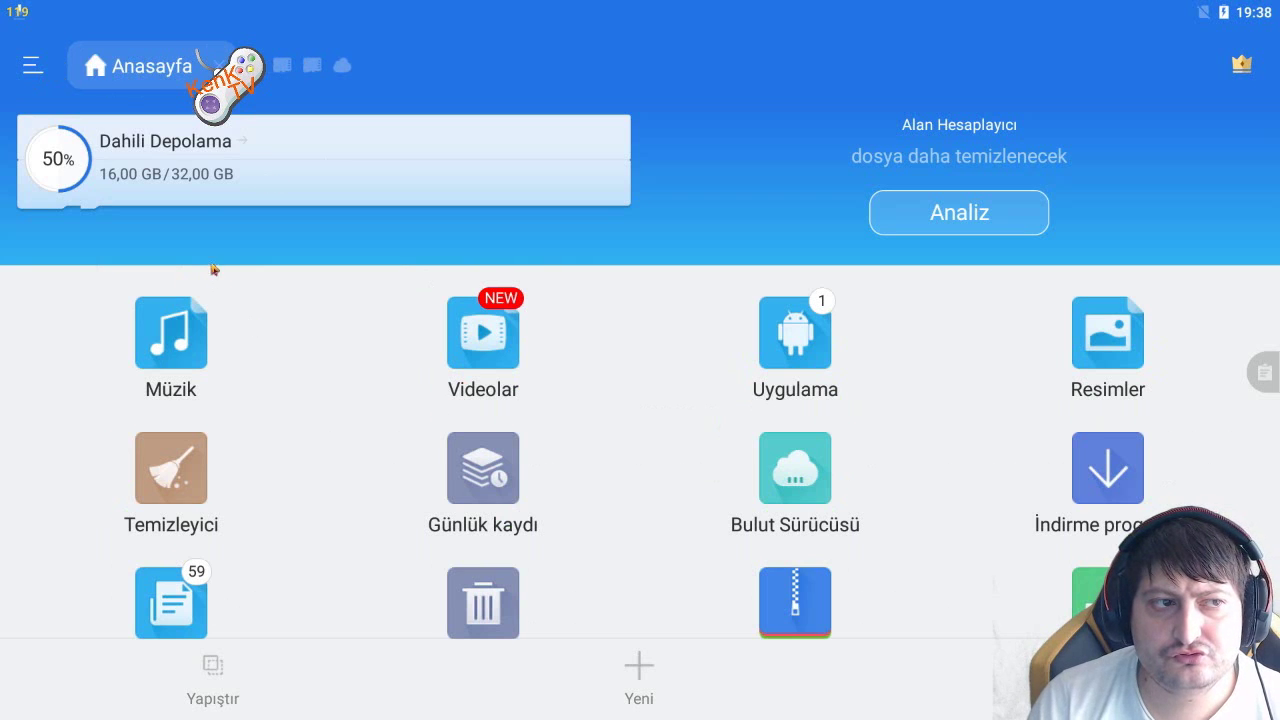
pyautogui.click(170, 166)
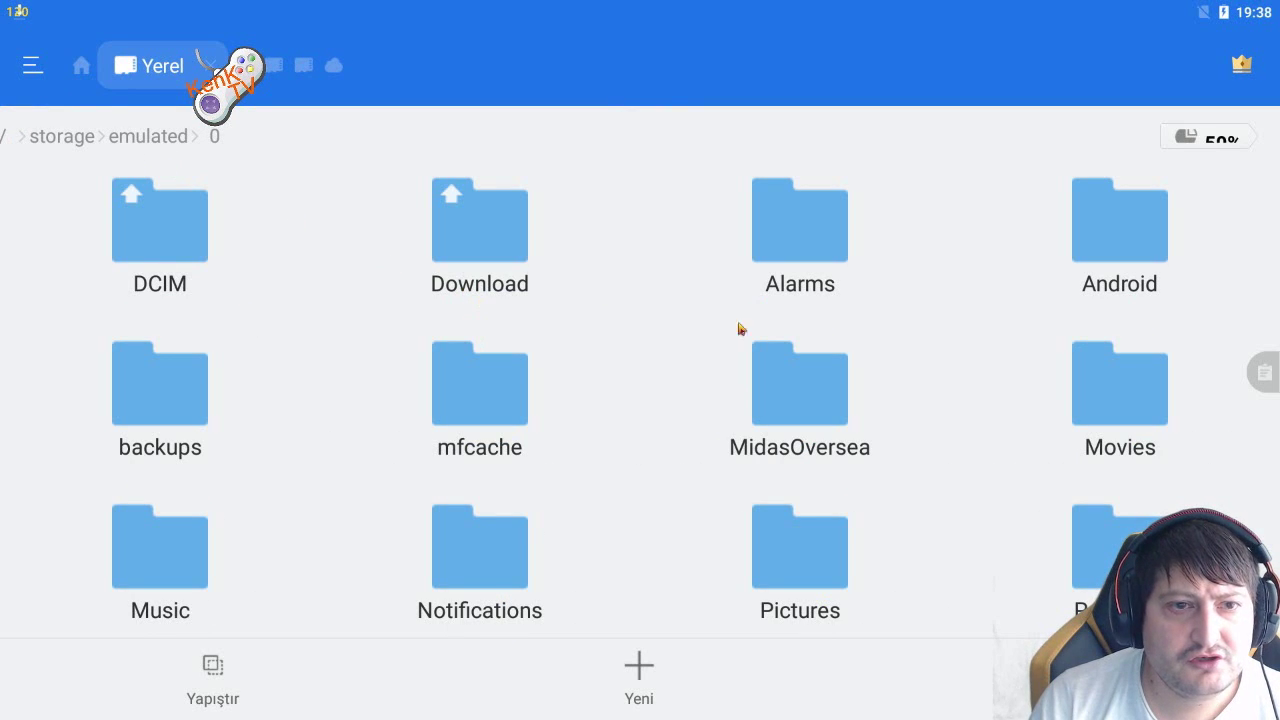
pyautogui.click(1143, 236)
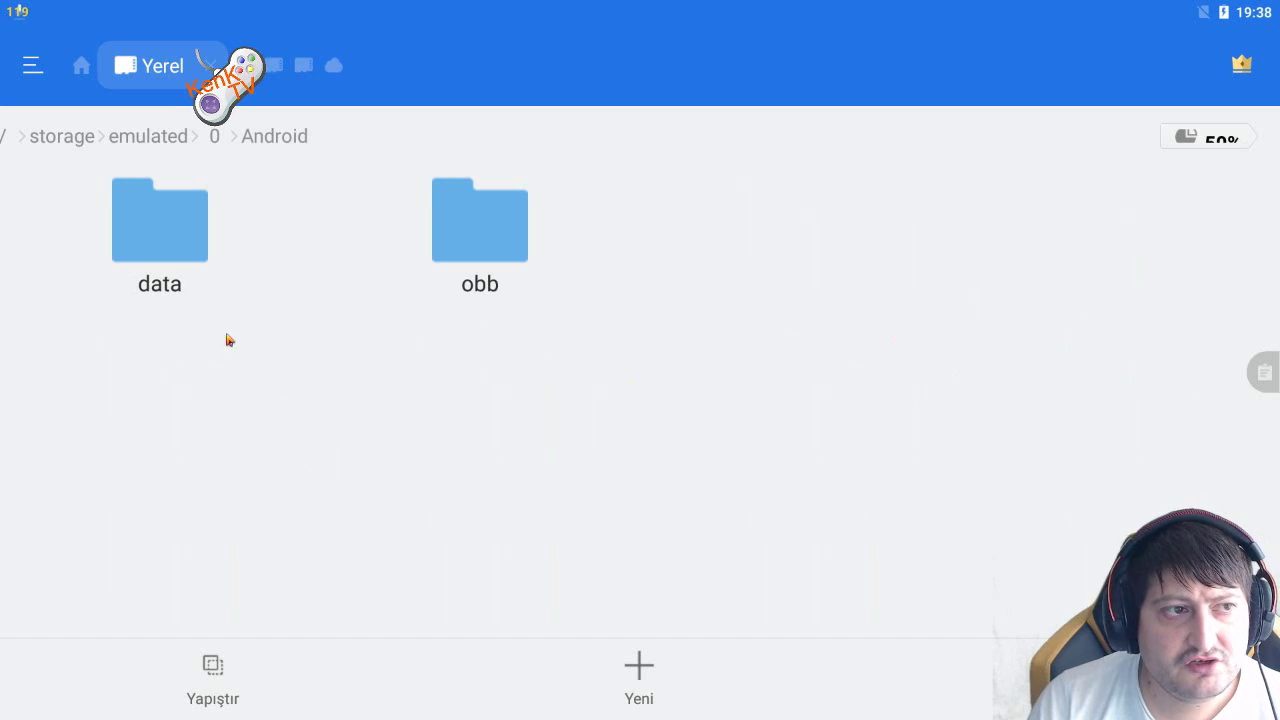
pyautogui.click(170, 228)
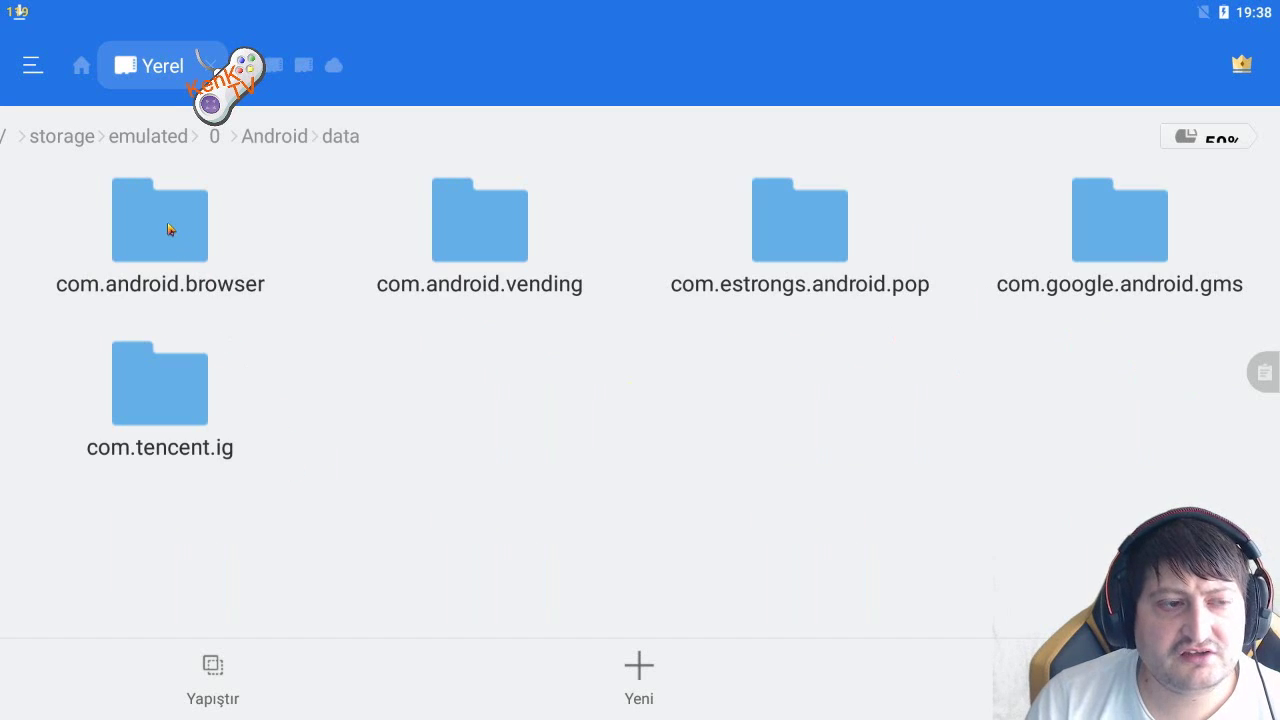
pyautogui.click(183, 388)
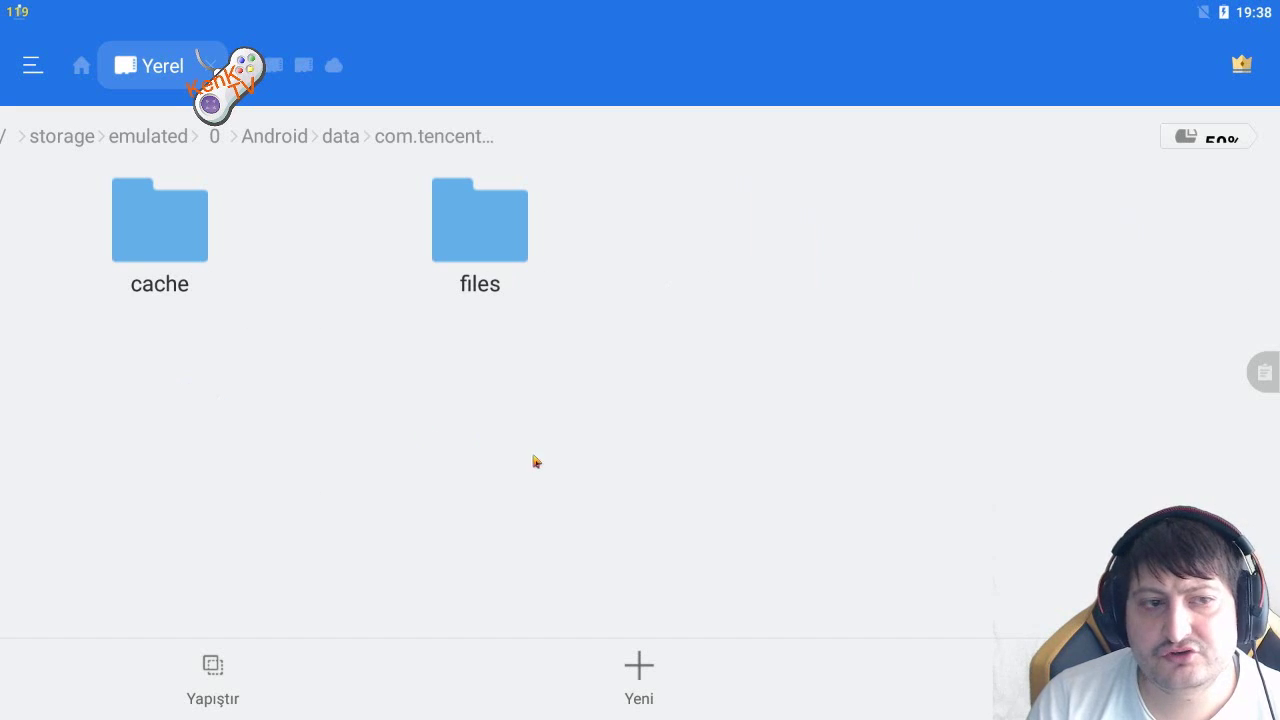
# Open files/UE4Game/ShadowTrackerExtra/ShadowTrackerExtra/Saved/SaveGames within the com.tencent.ig folder and look through its contents
pyautogui.click(490, 224)
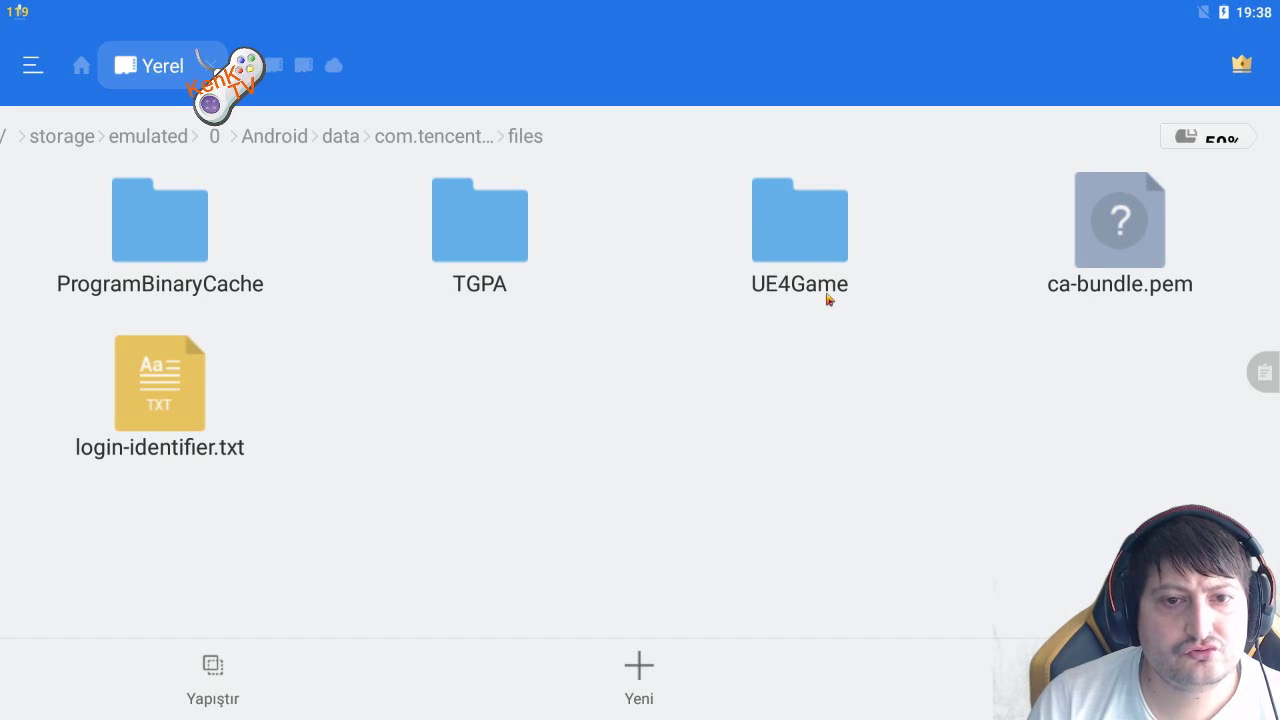
pyautogui.click(826, 243)
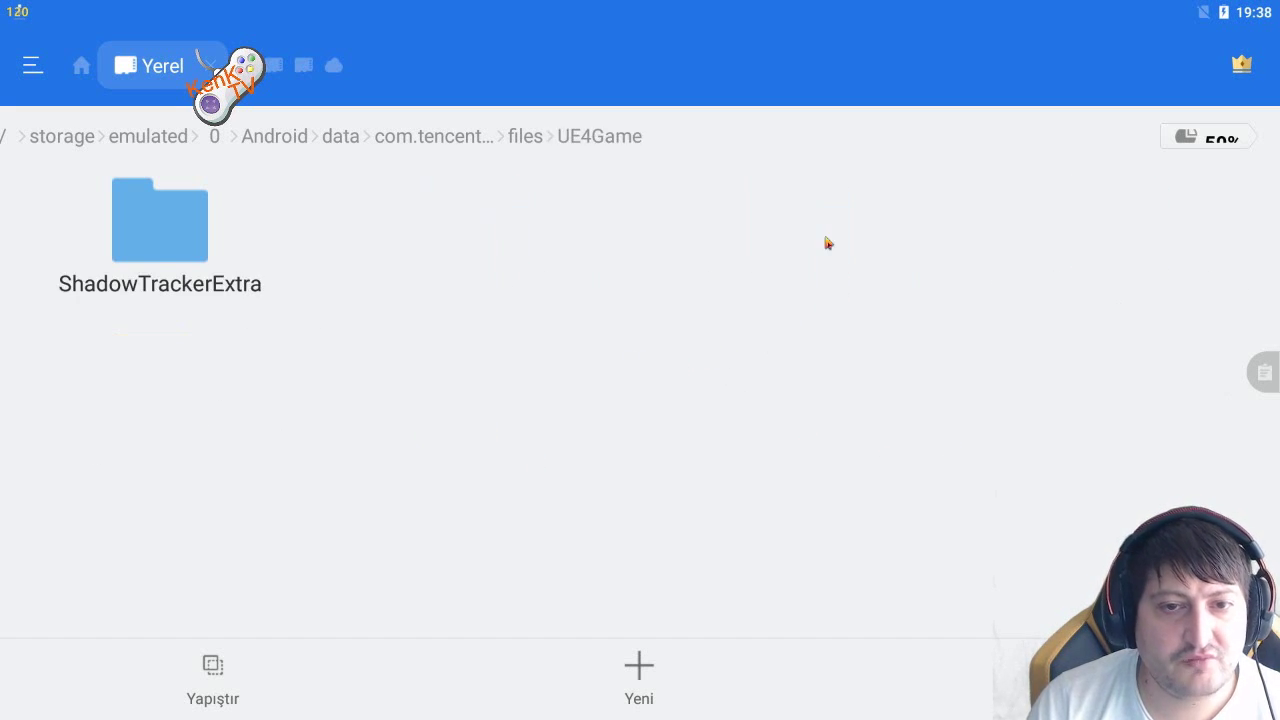
pyautogui.click(188, 235)
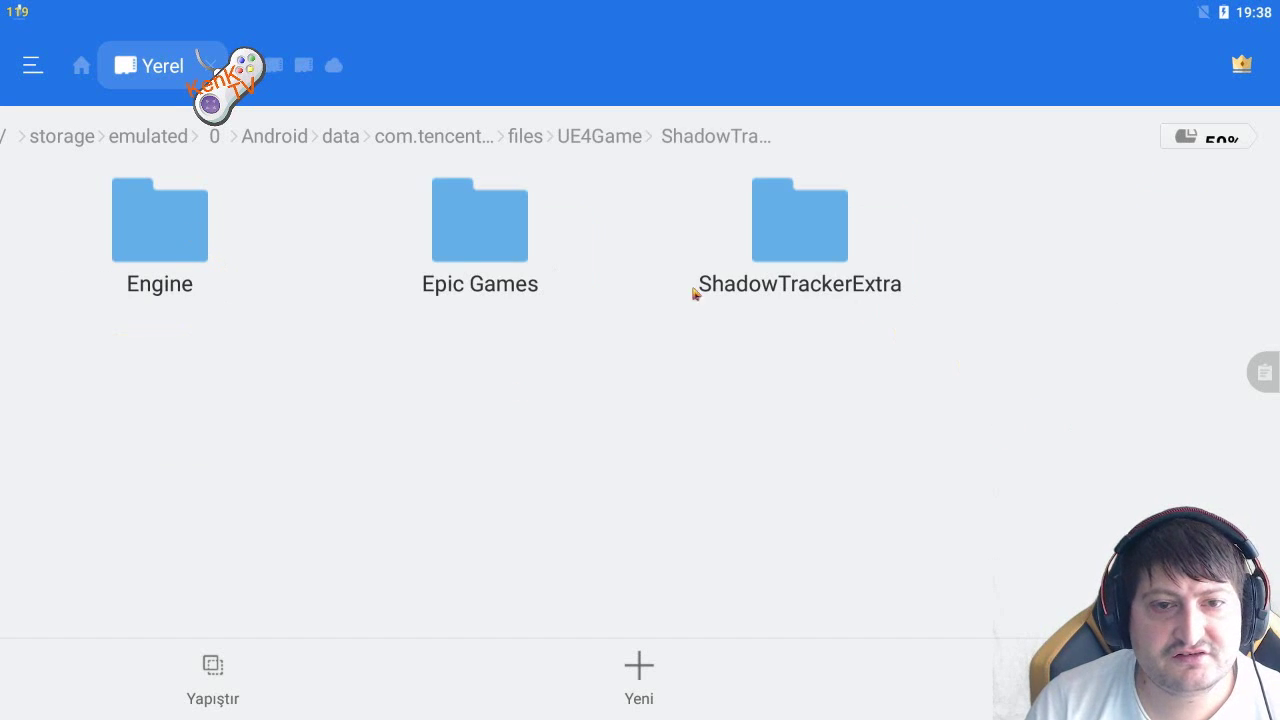
pyautogui.click(813, 237)
pyautogui.click(166, 238)
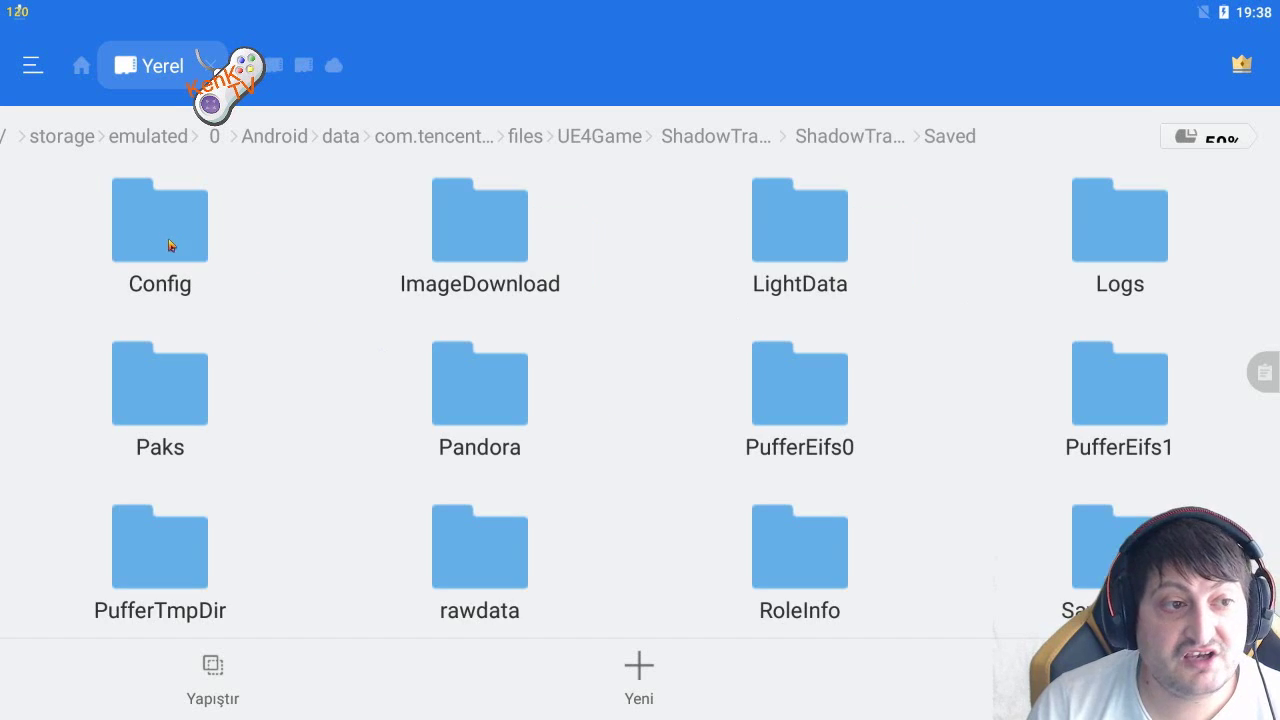
pyautogui.scroll(-2, 1060, 510)
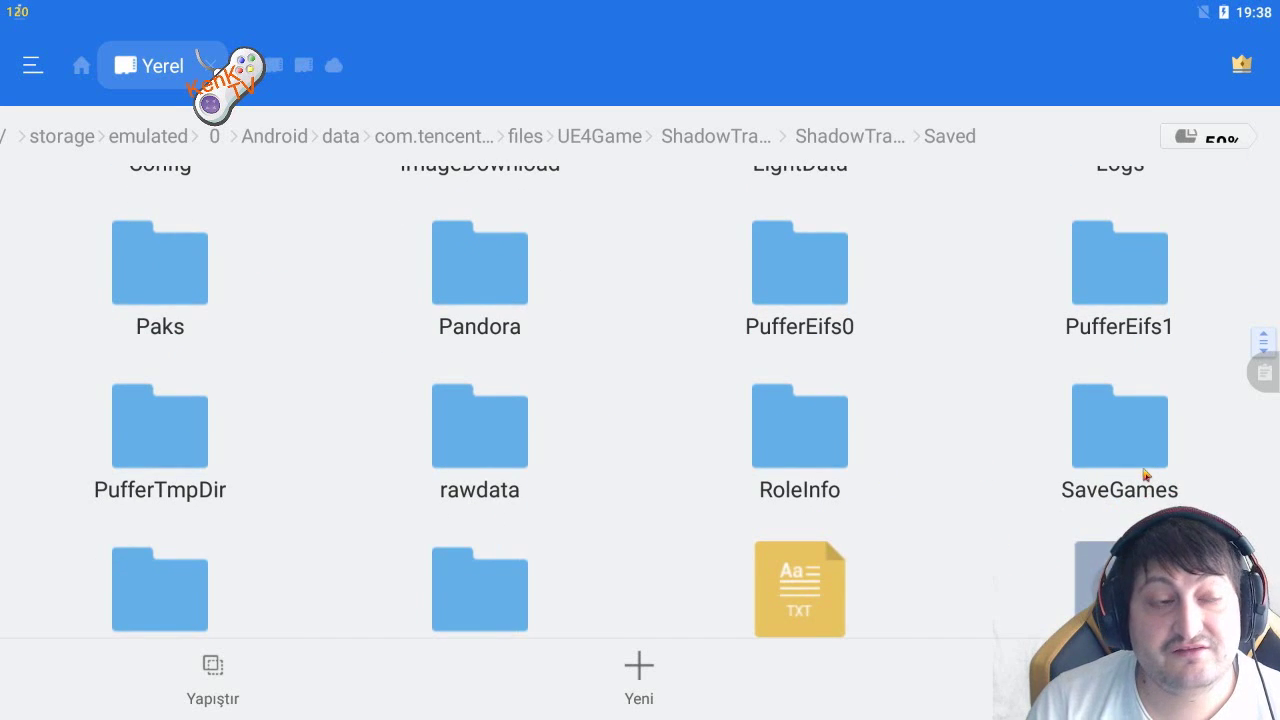
pyautogui.click(1145, 460)
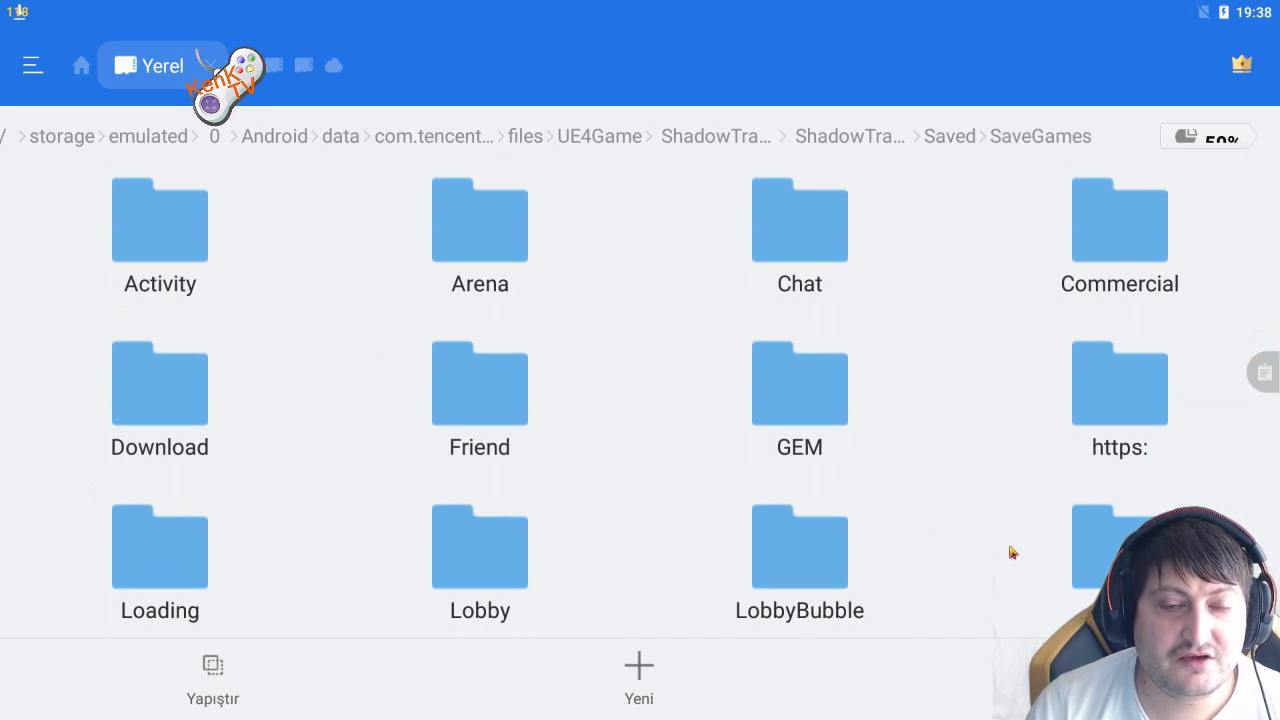
pyautogui.scroll(-5, 982, 577)
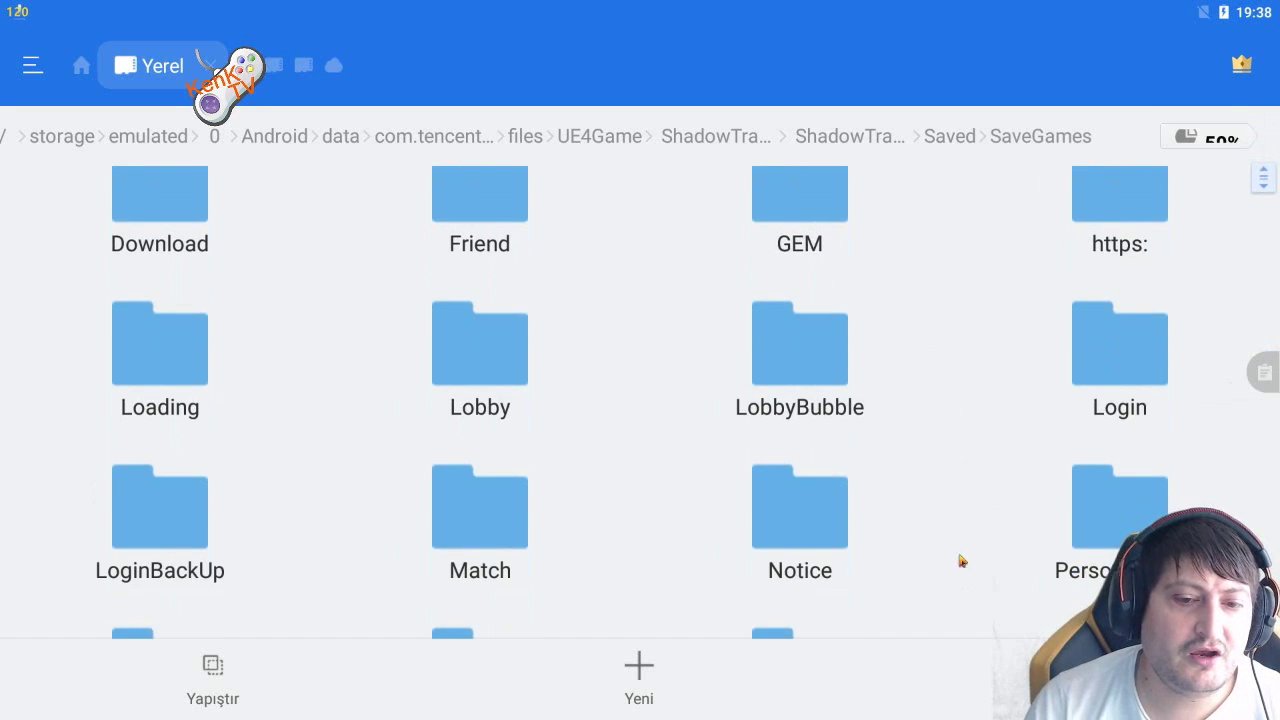